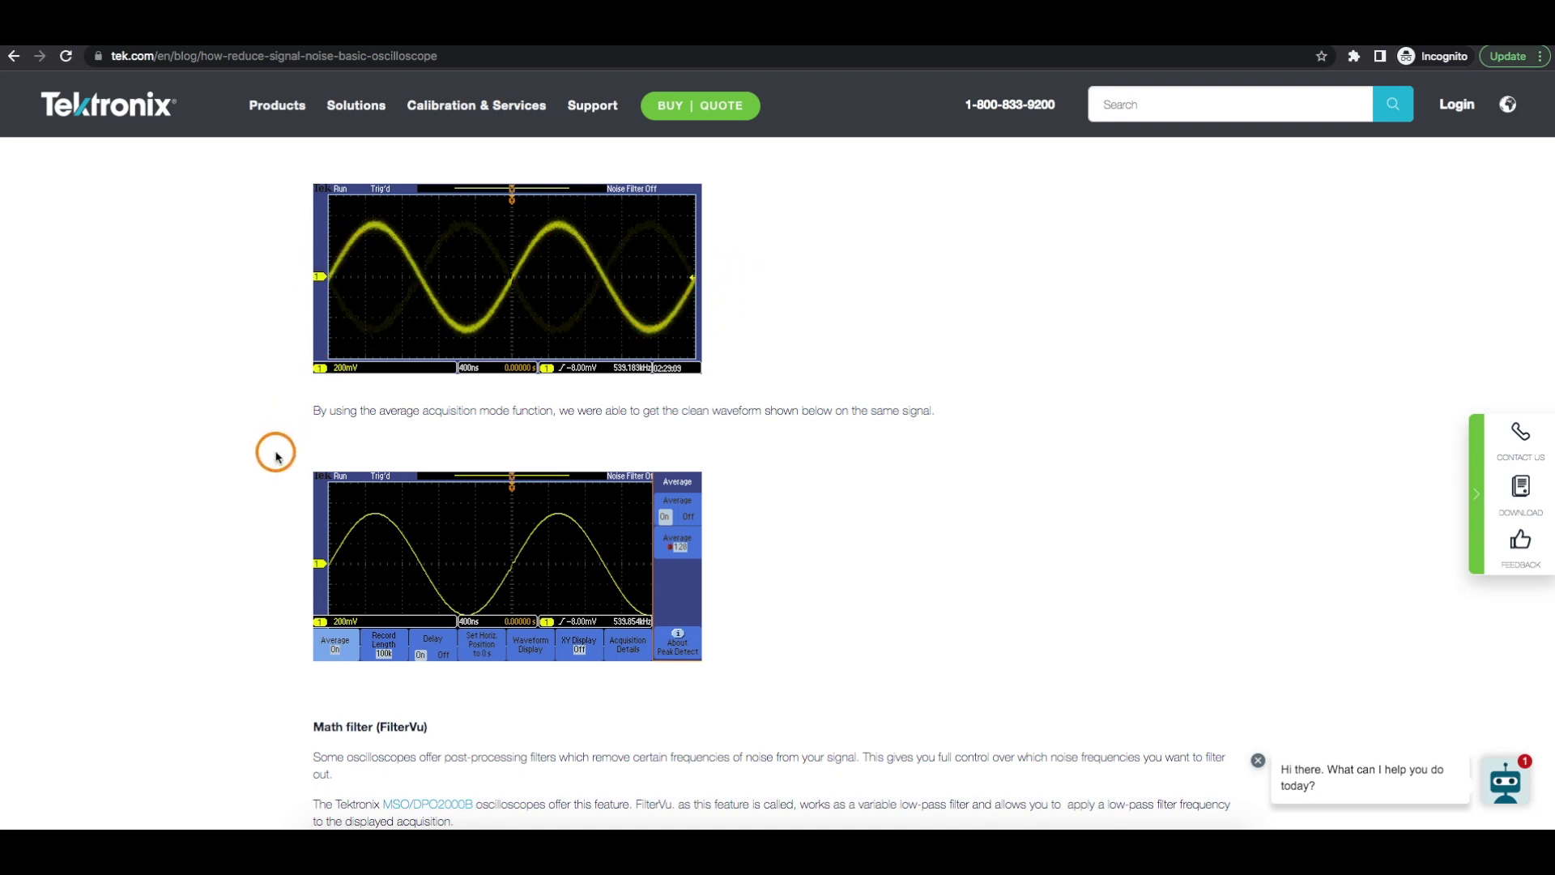
- Scroll the Tektronix noise blog past the averaging example to the Math filter (FilterVu) section
scroll(275, 456, down, 7)
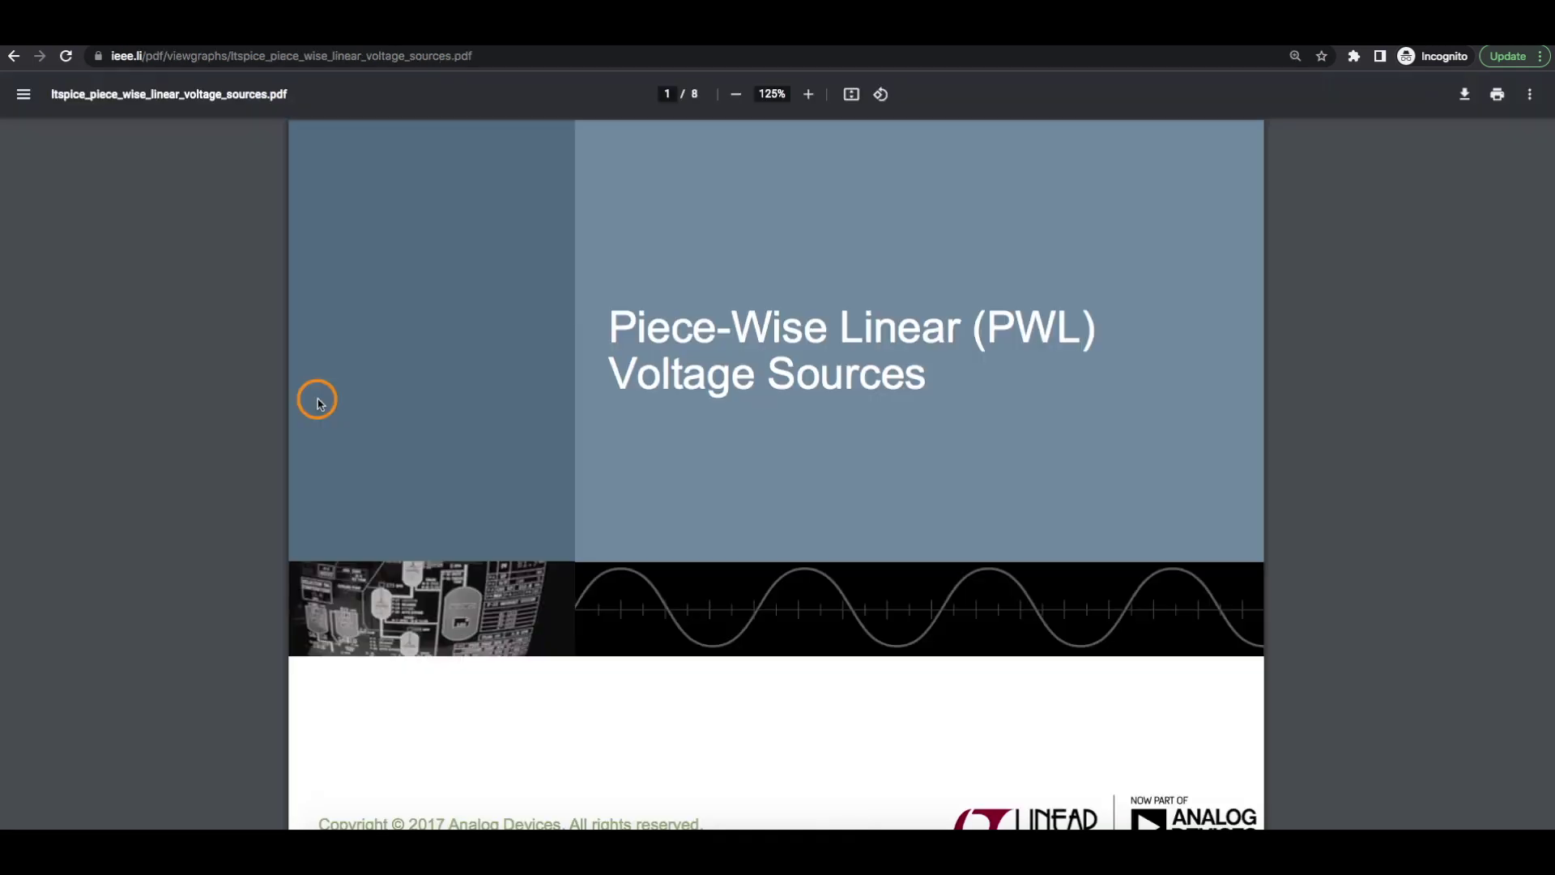
- Scroll through the PWL voltage sources slides and advance from page 5 to page 6
scroll(317, 402, down, 1)
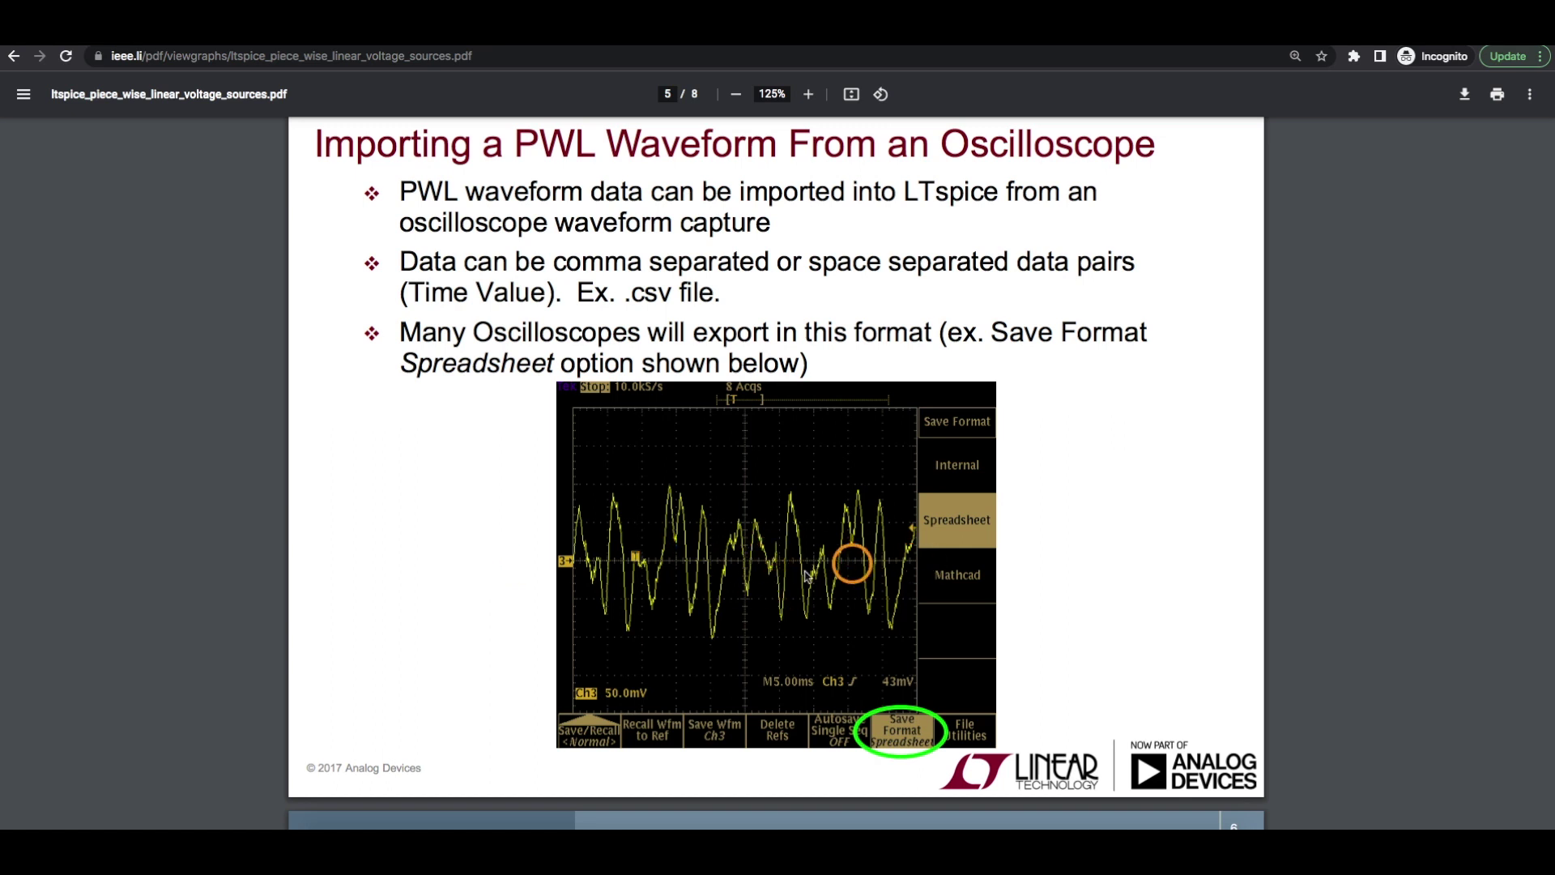
key(Right)
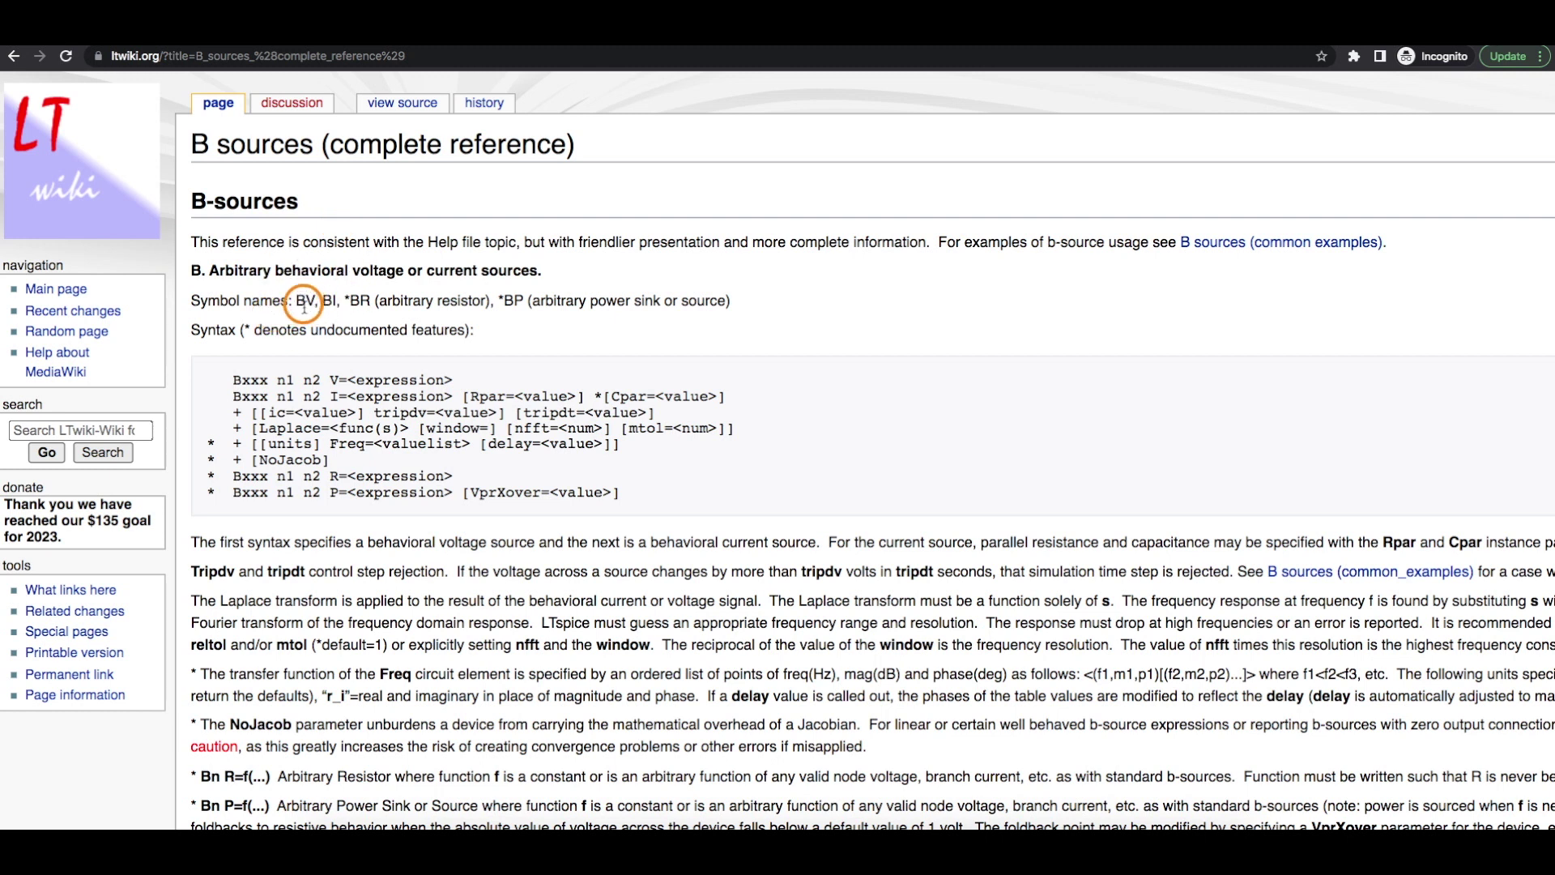
scroll(309, 308, down, 15)
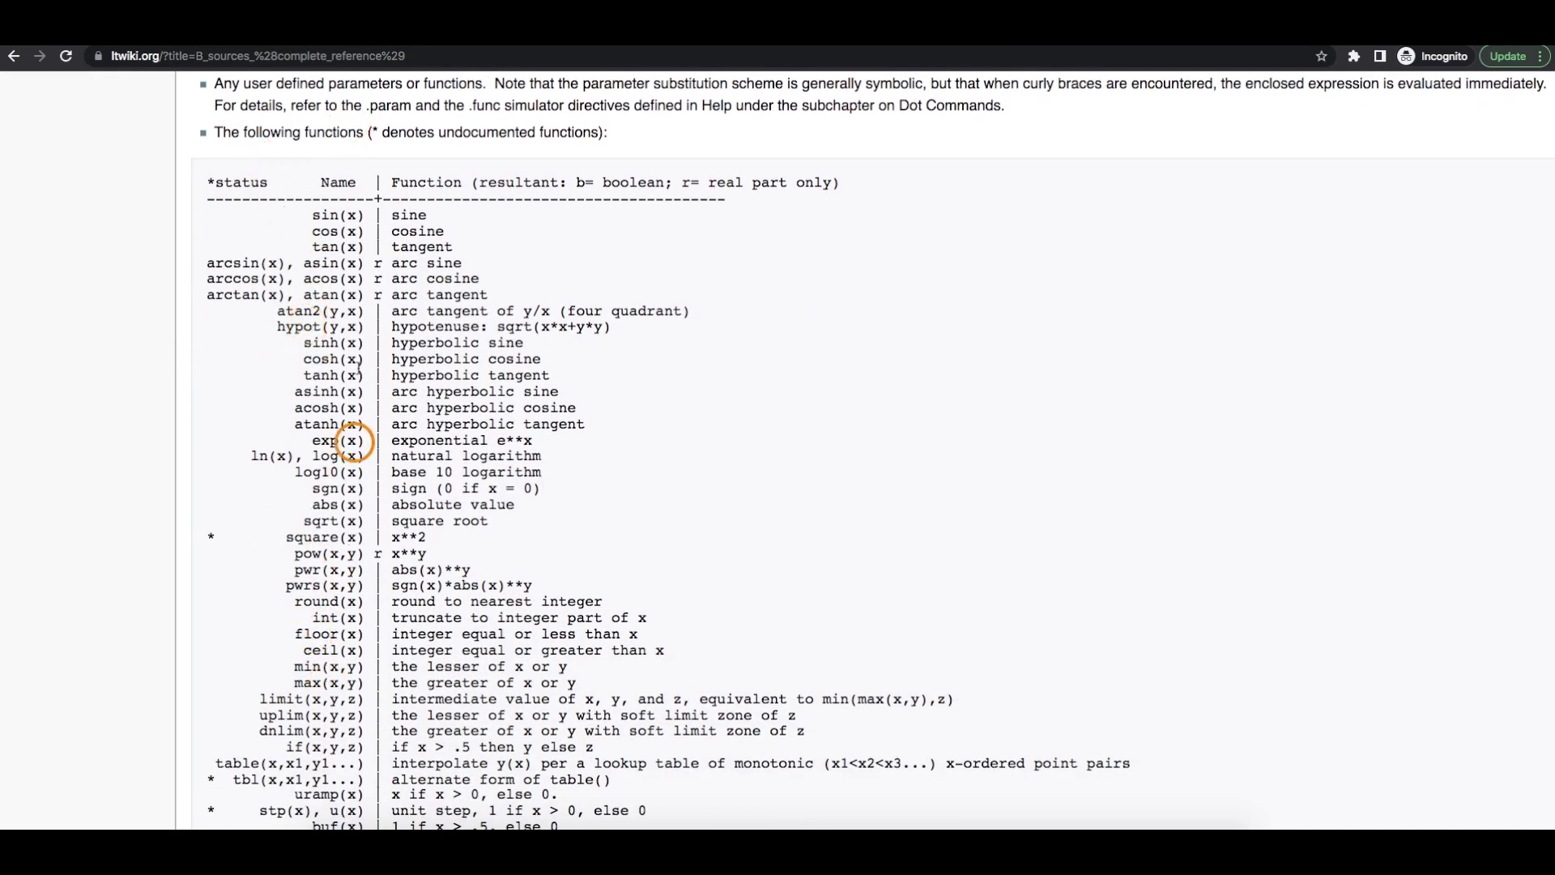
scroll(332, 429, down, 3)
scroll(335, 430, down, 5)
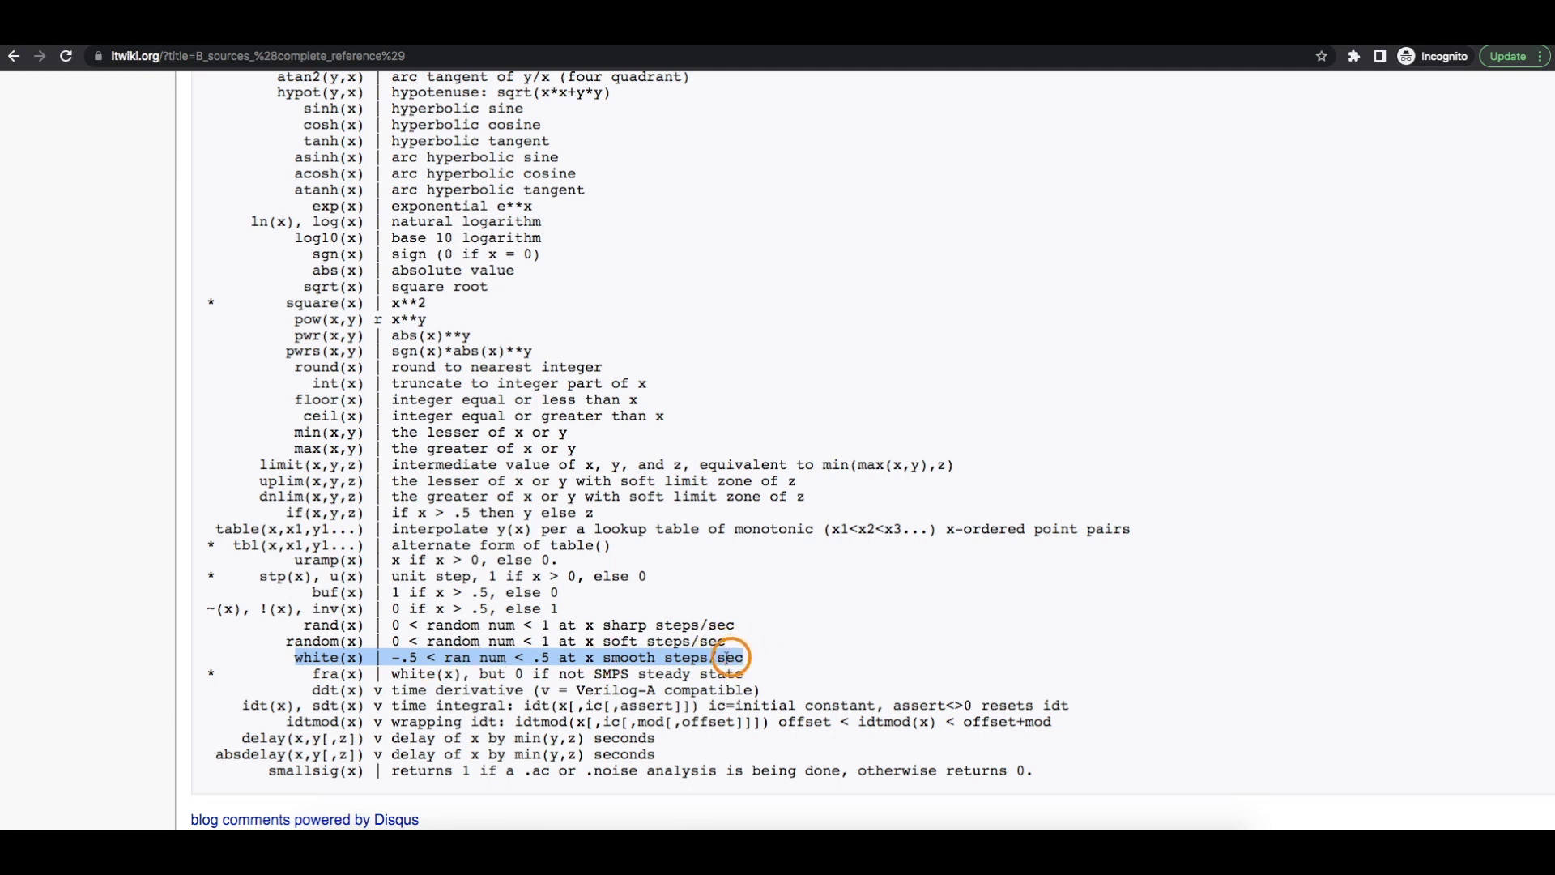
key(Home)
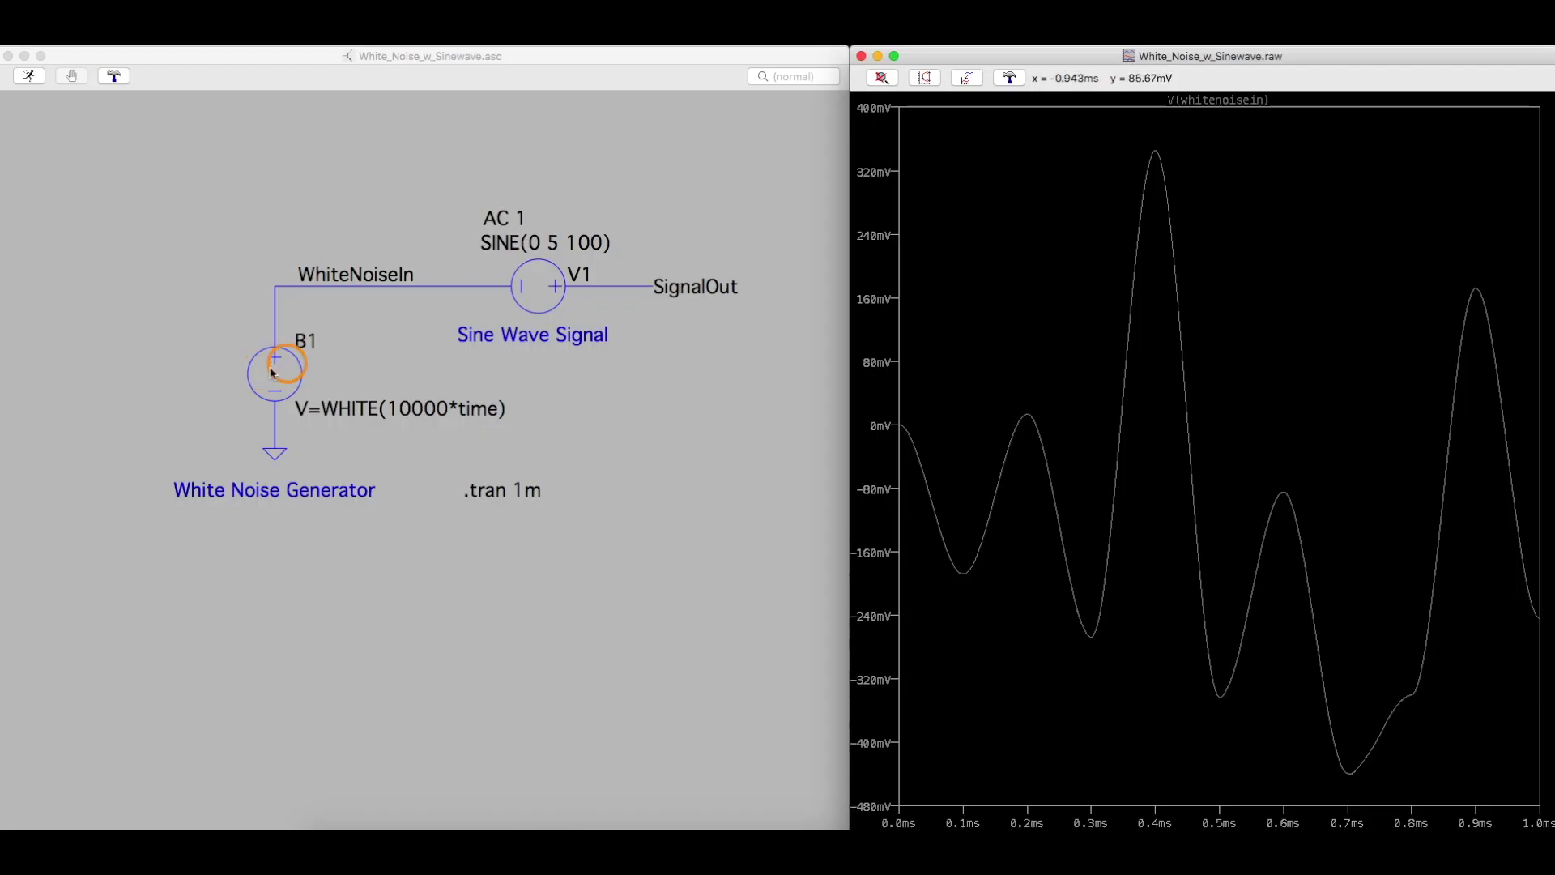
right_click(165, 306)
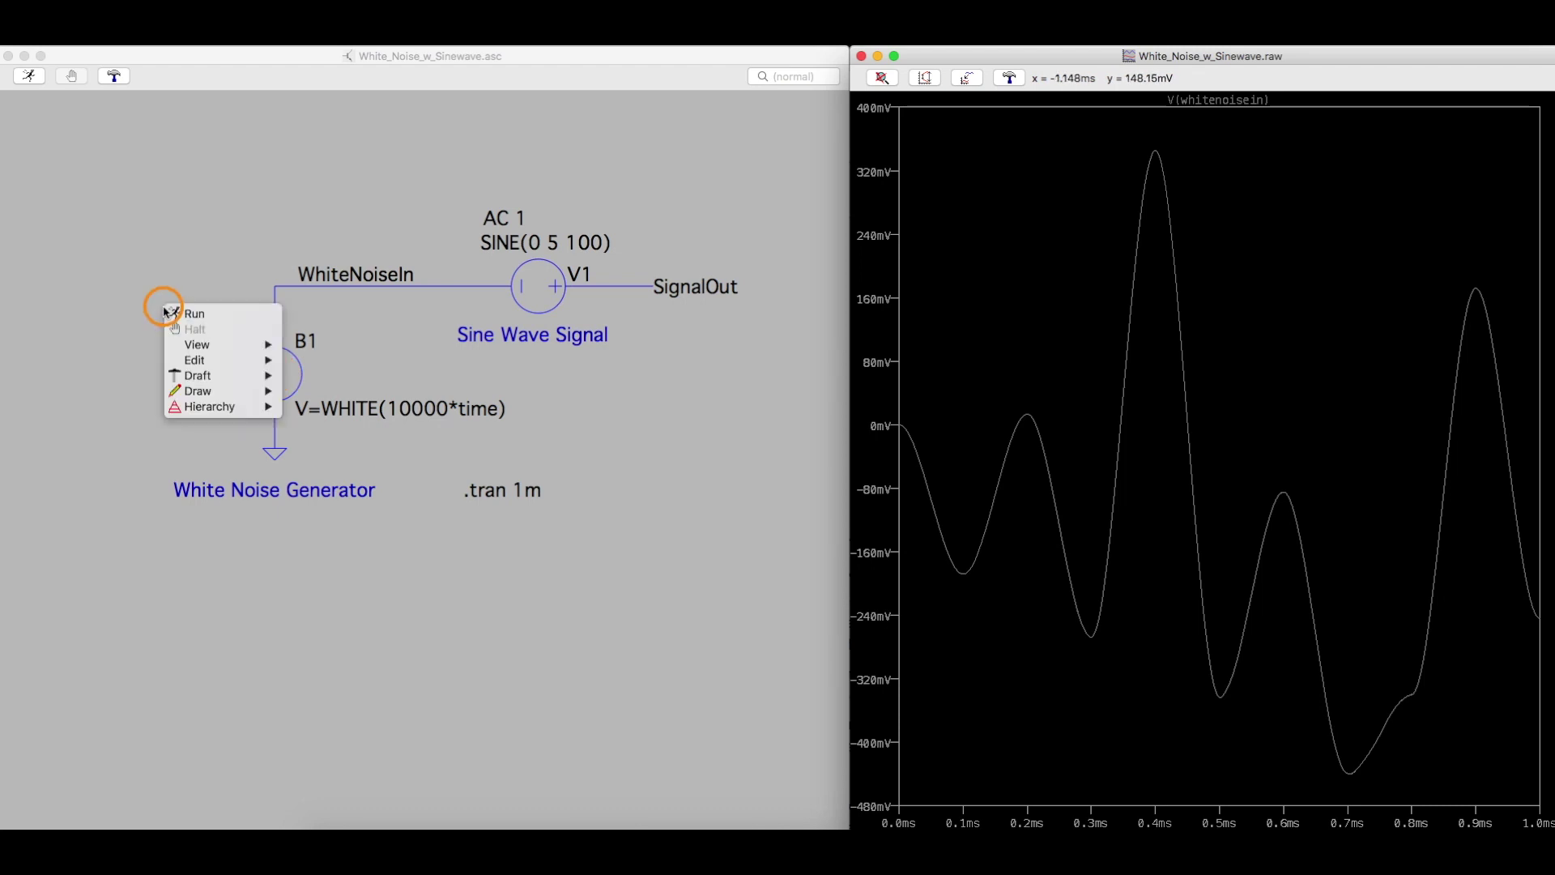
mouse_move(224, 378)
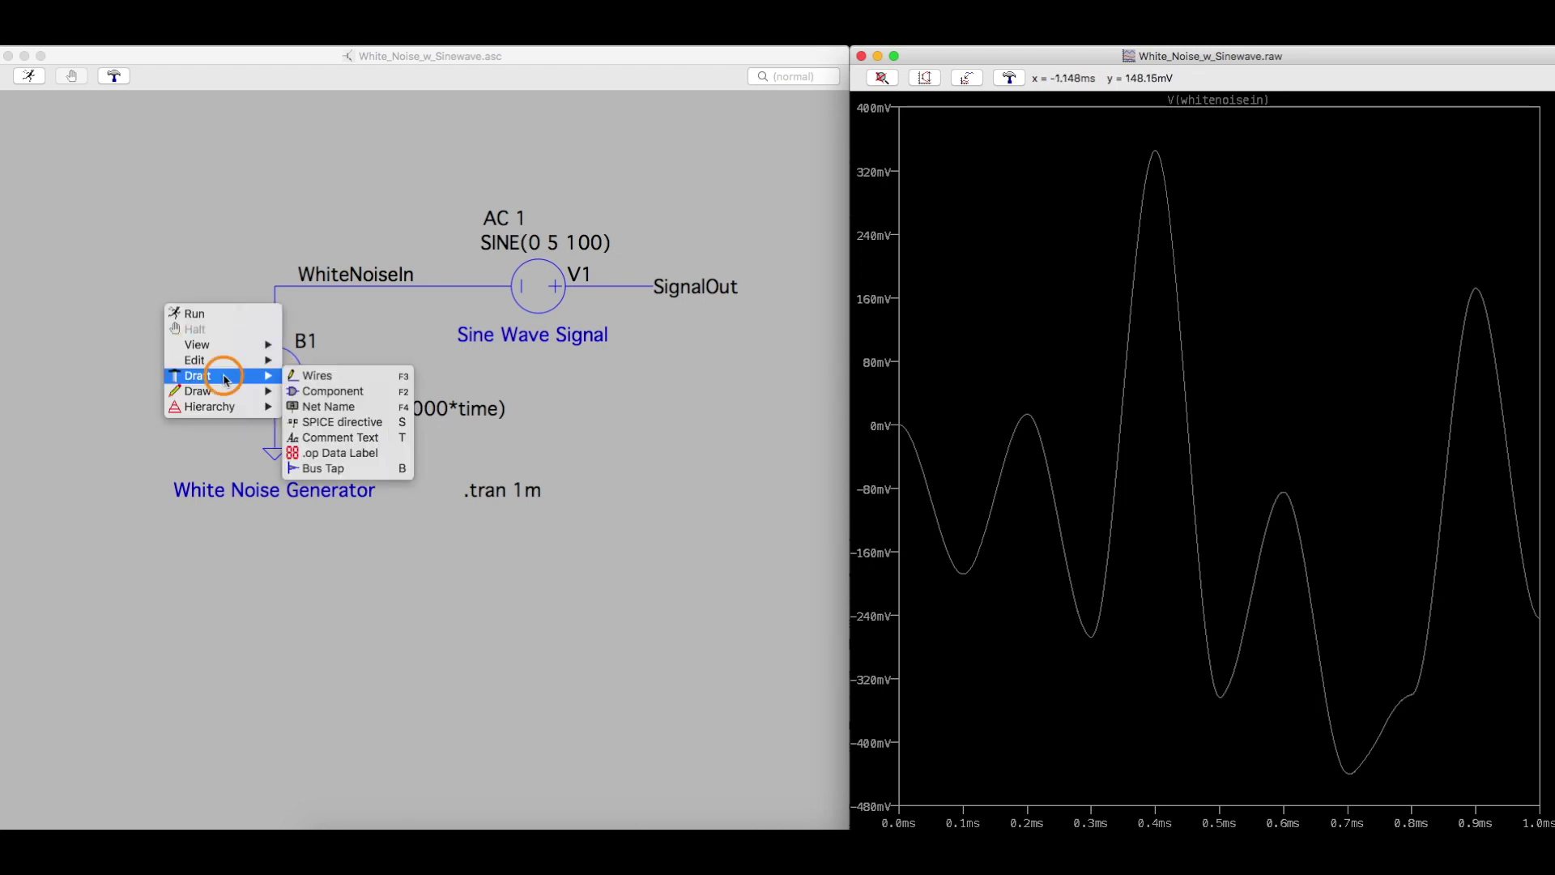
click(332, 391)
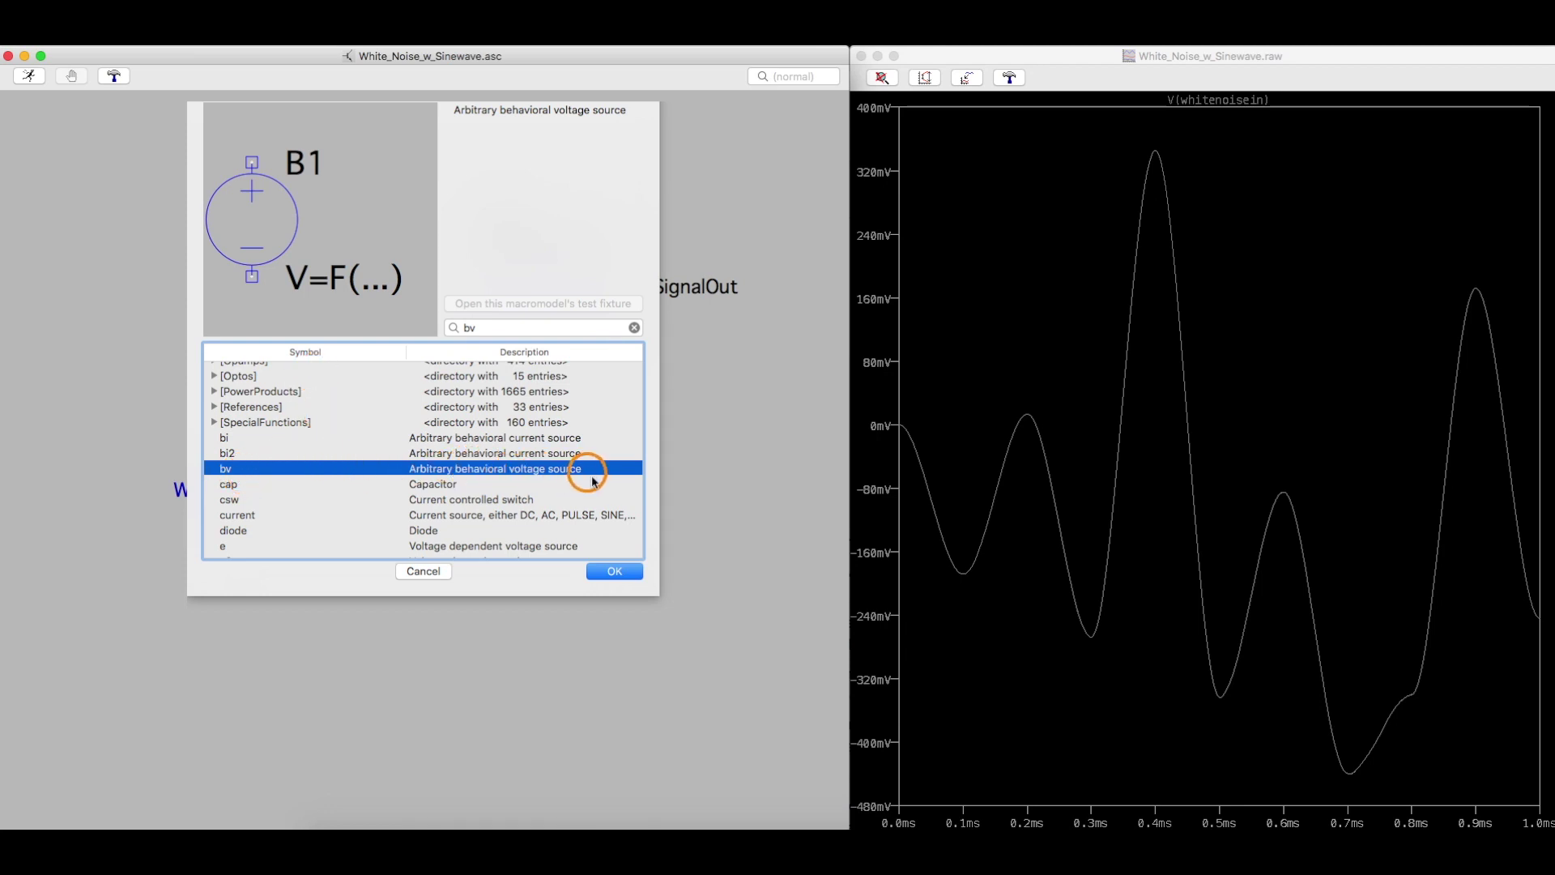
click(632, 577)
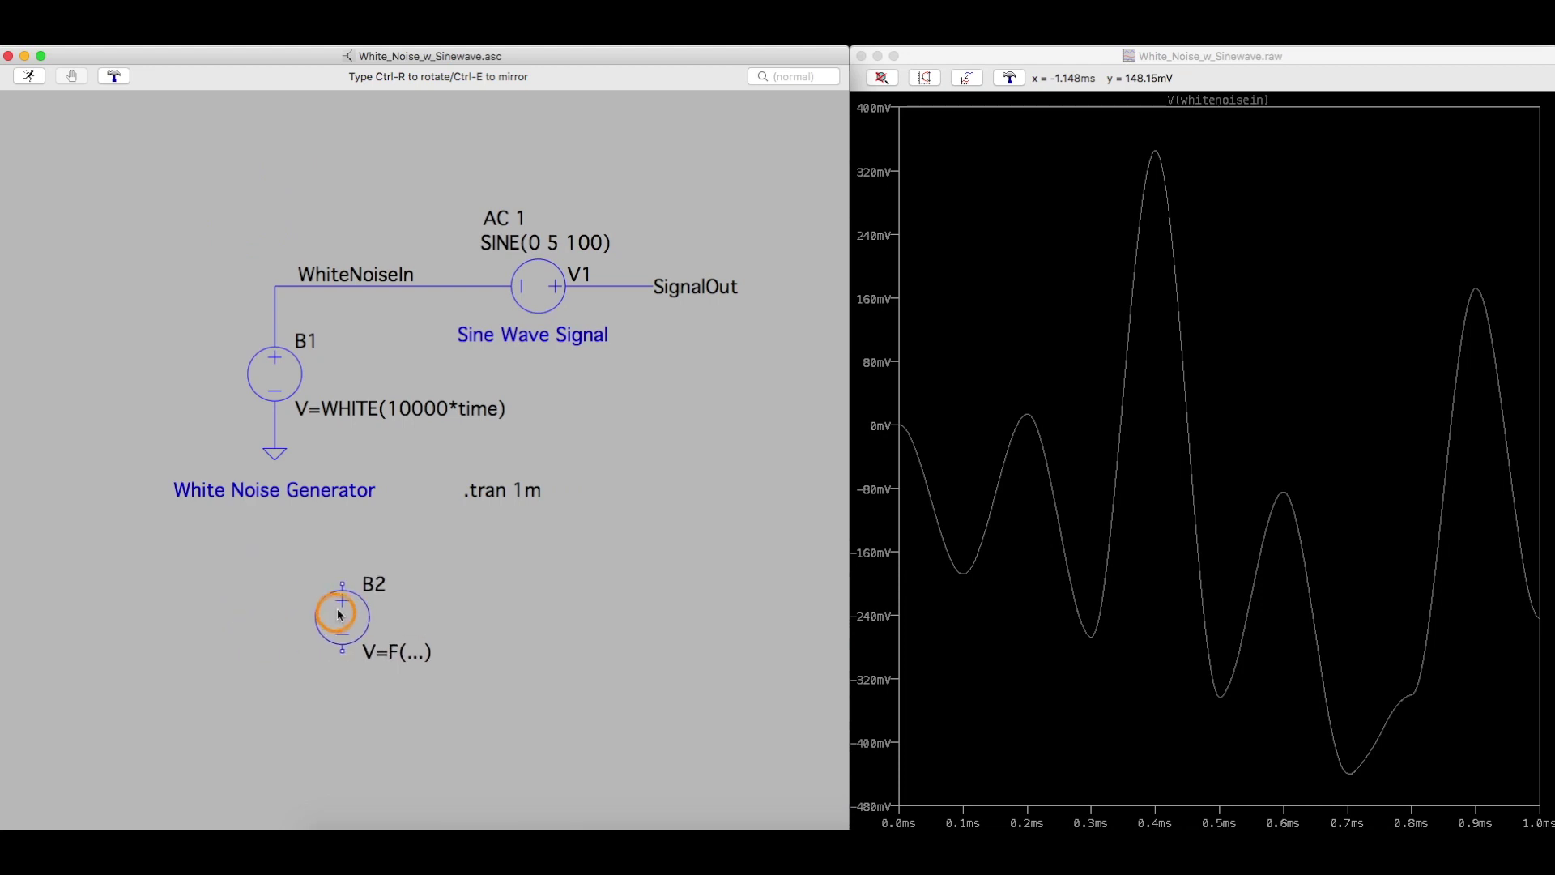
click(329, 617)
right_click(380, 652)
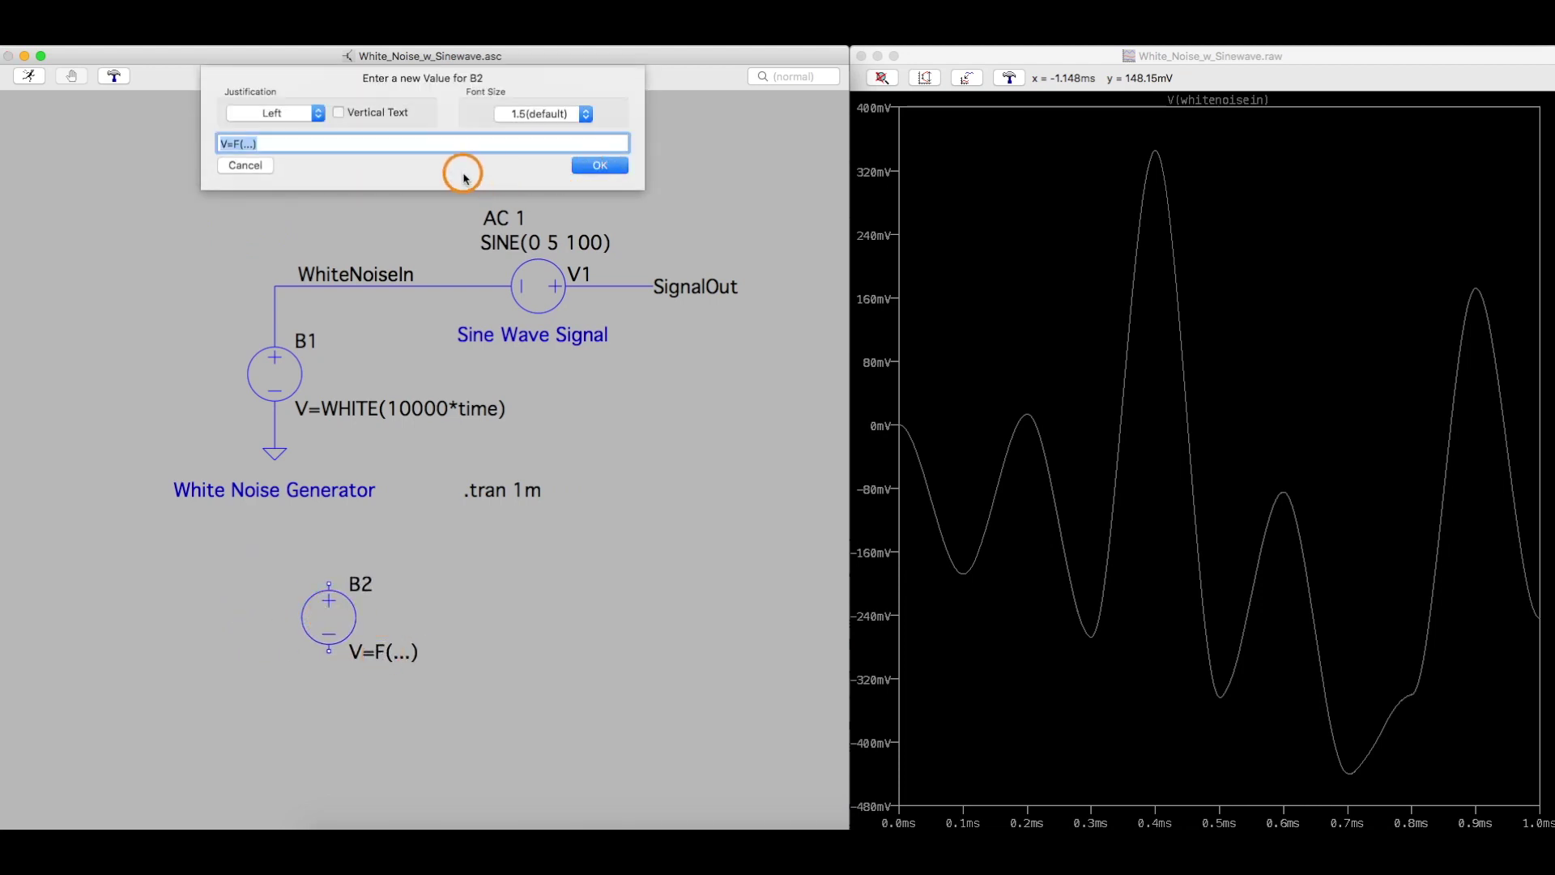
click(266, 169)
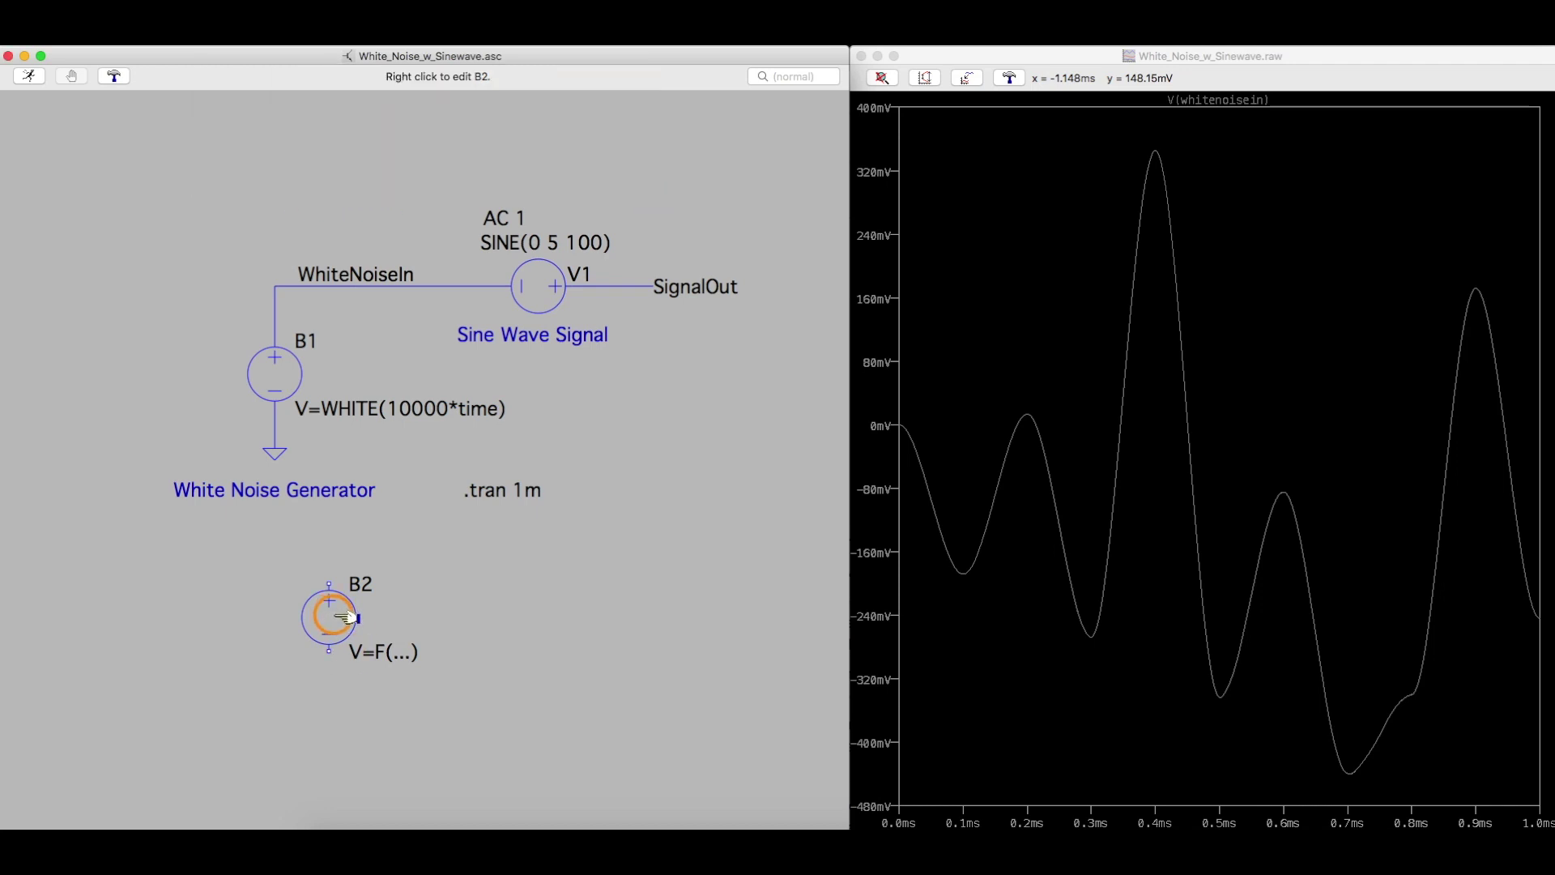
right_click(348, 618)
mouse_move(506, 648)
click(619, 672)
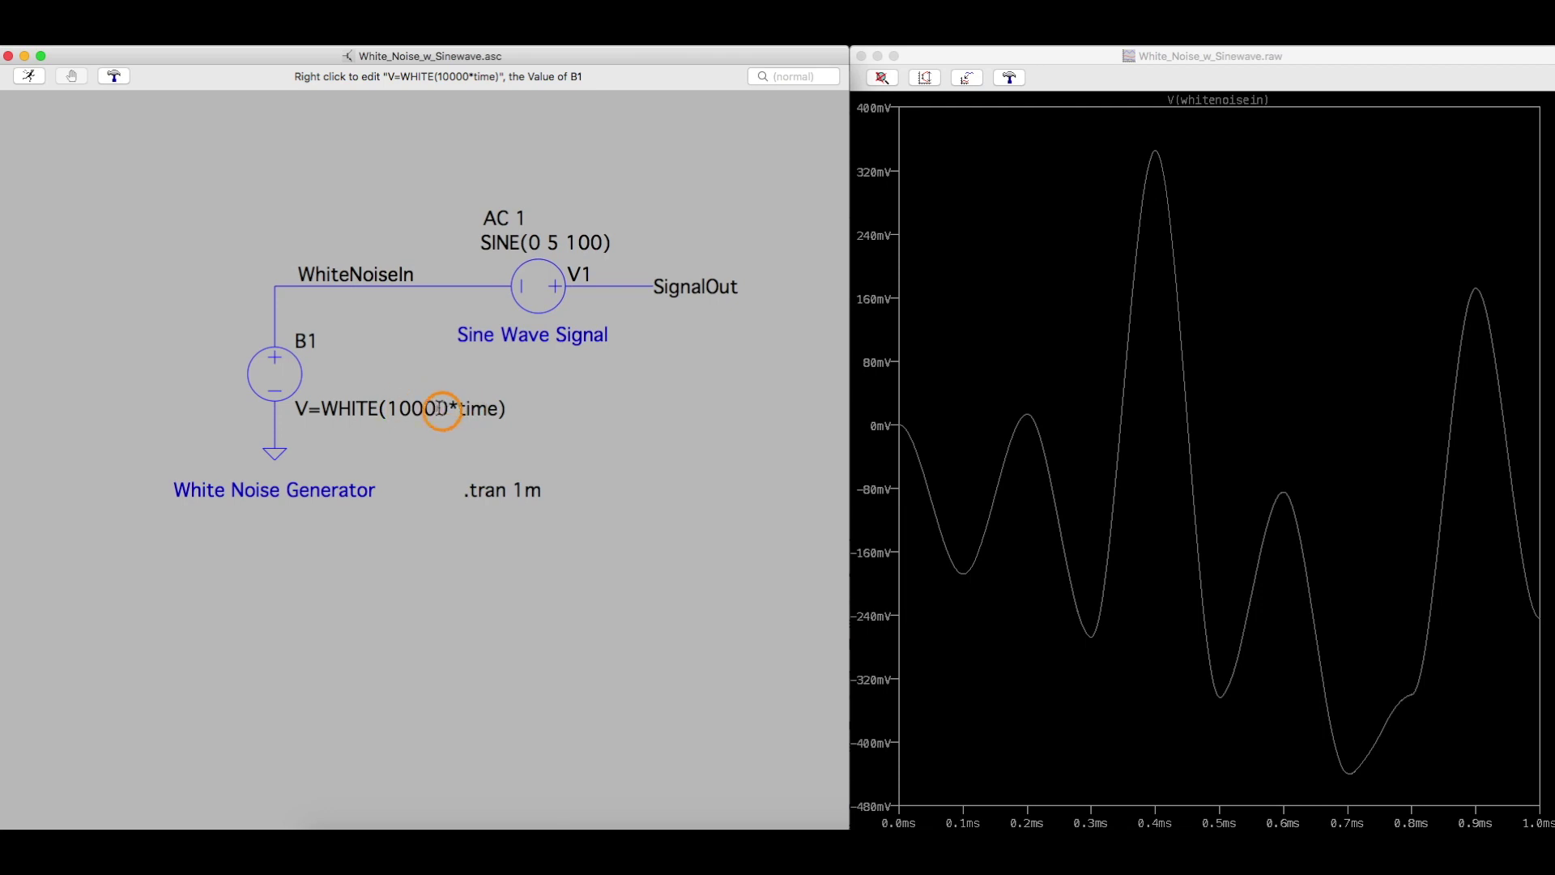
- Shorten B1 to V=WHITE(10000) and rerun, giving a flat V(whitenoisein) near -413 mV
right_click(400, 409)
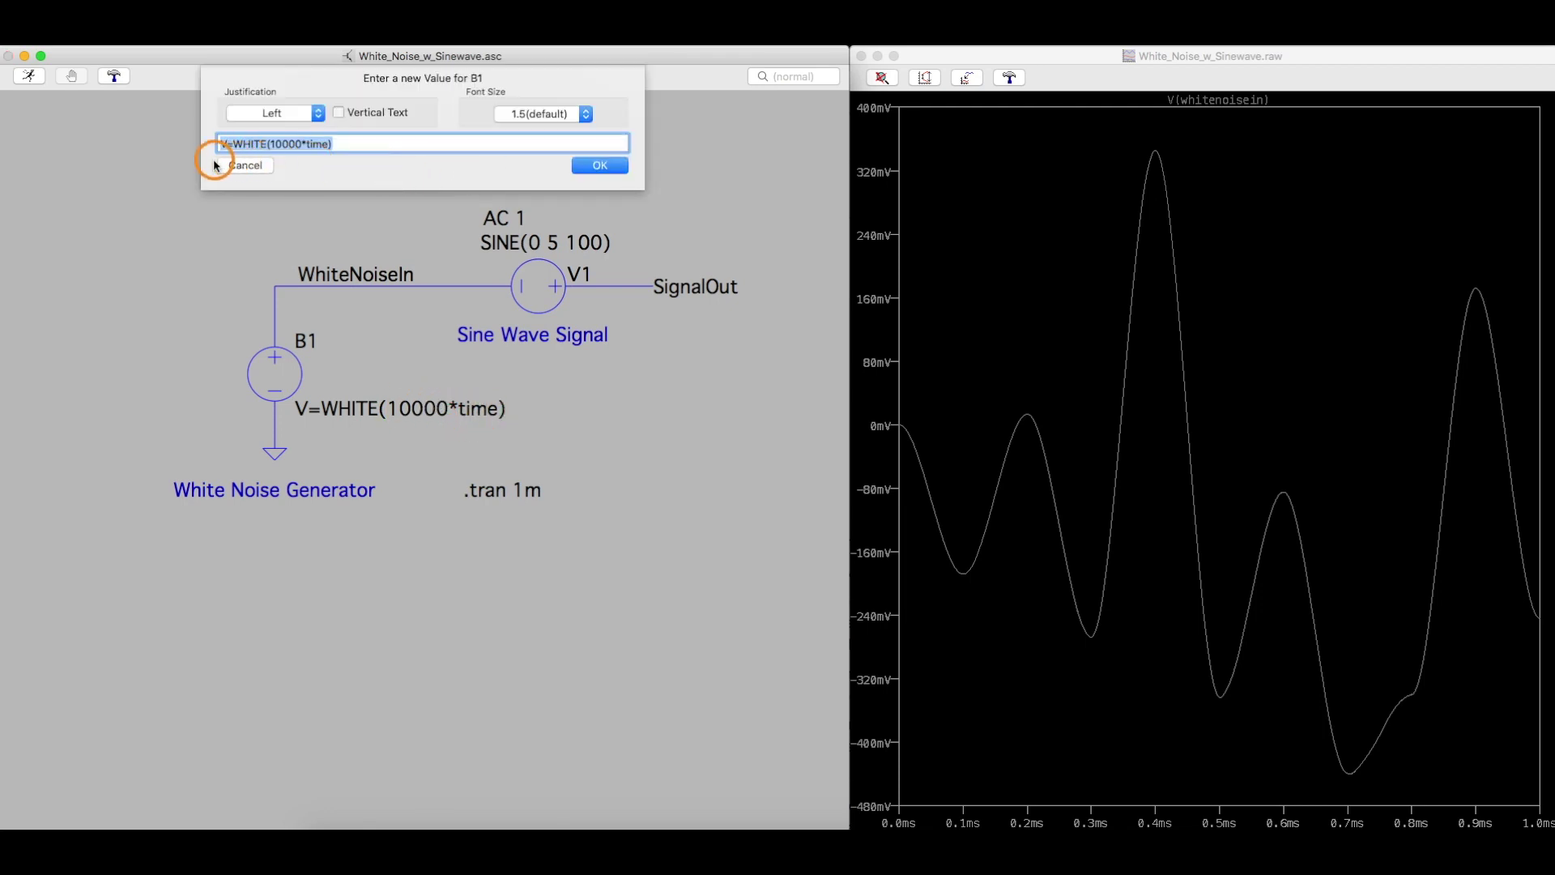
key(Return)
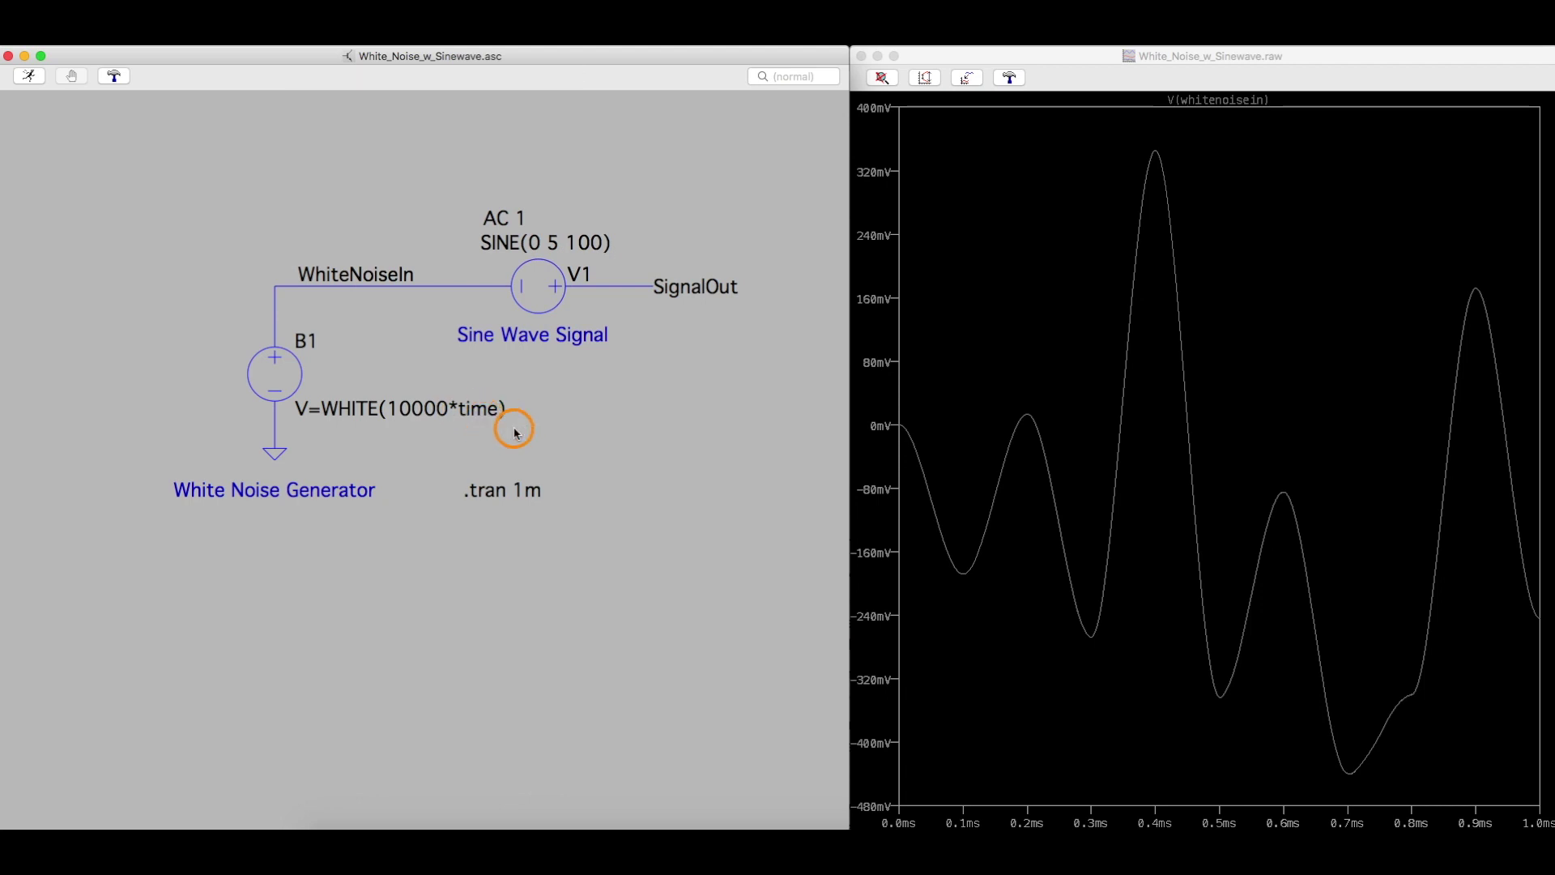
right_click(507, 412)
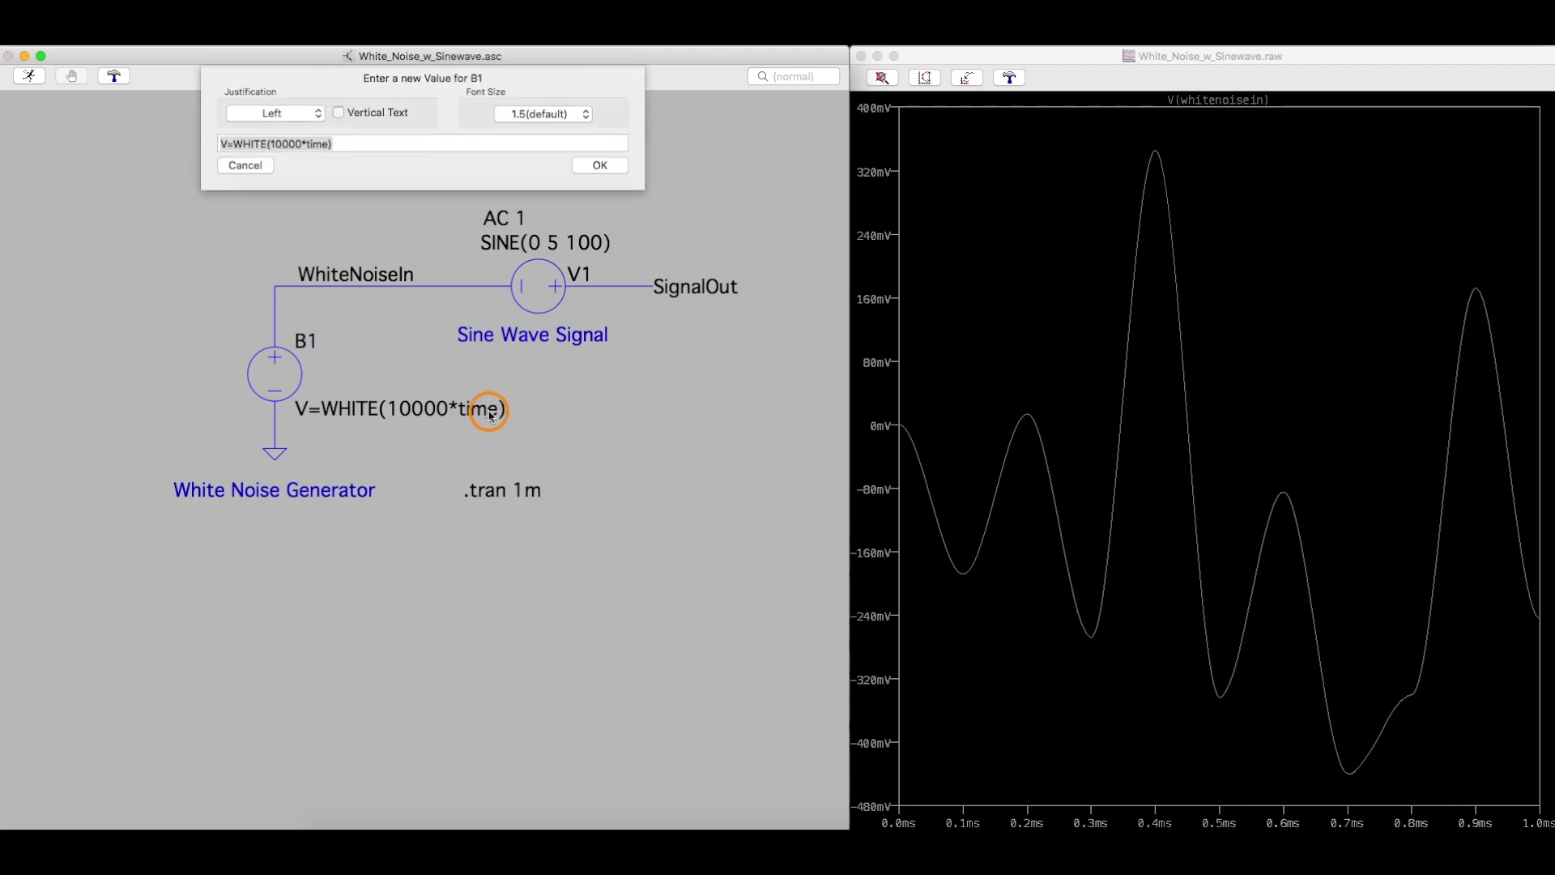
key(Left)
key(BackSpace)
key(BackSpace)
key(BackSpace)
key(BackSpace)
key(BackSpace)
click(600, 163)
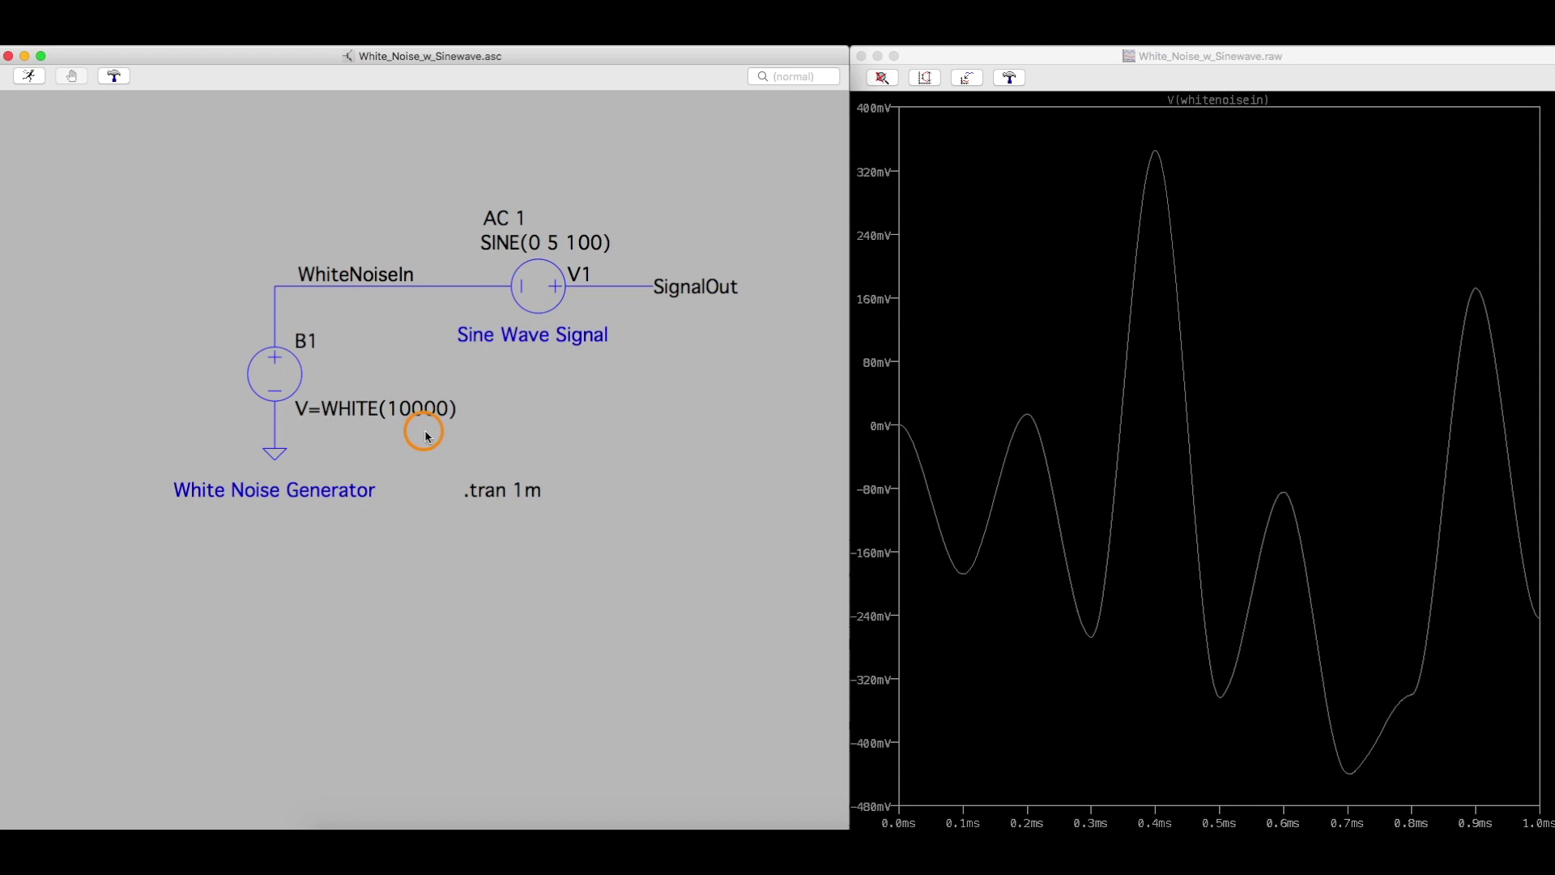
click(29, 75)
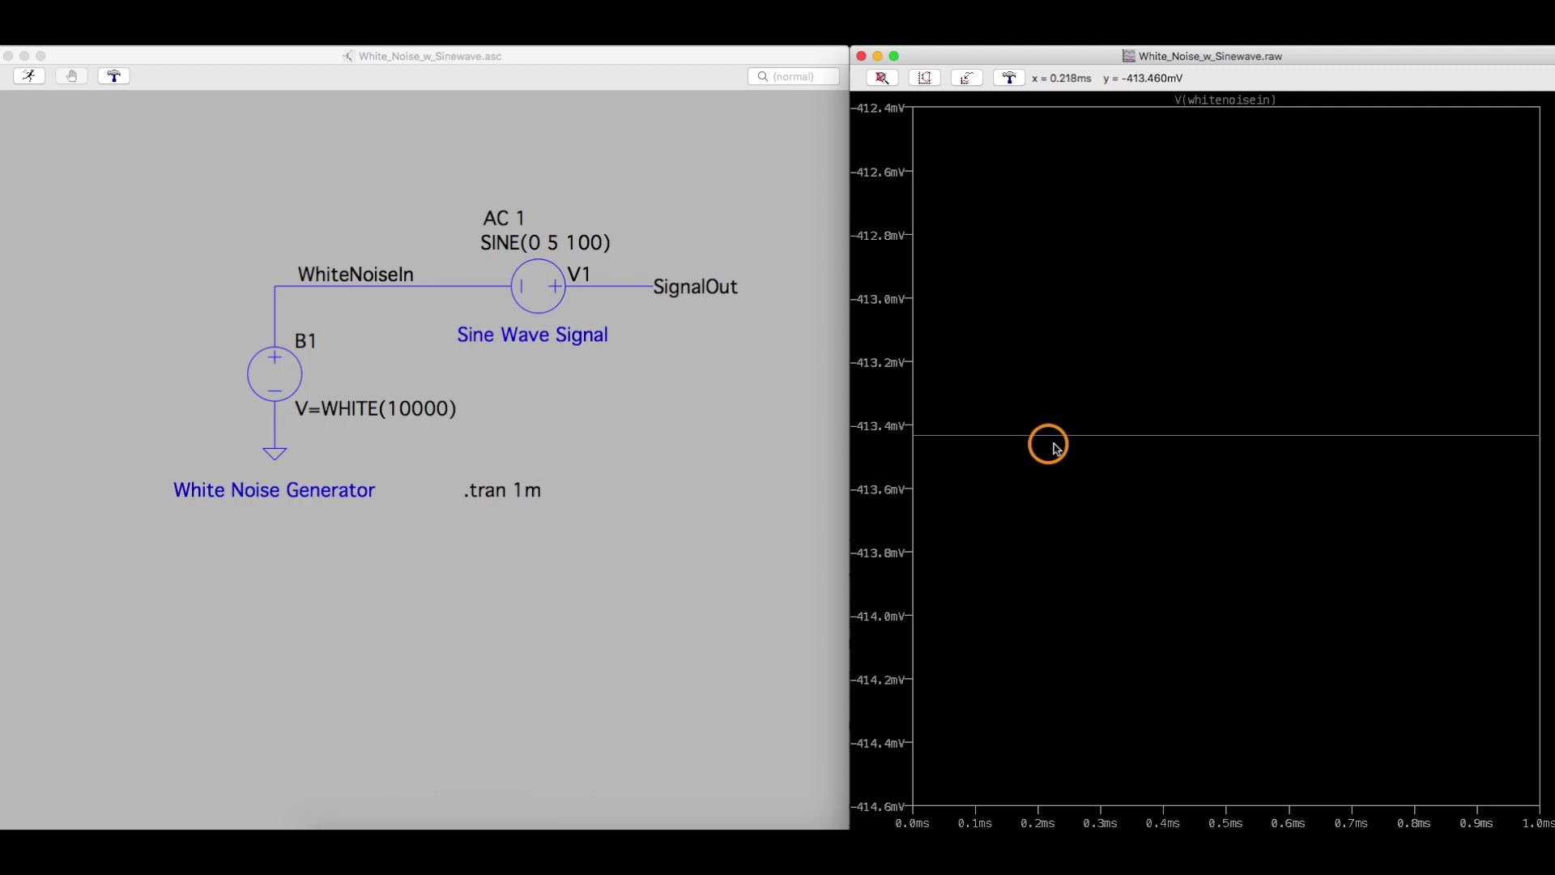
right_click(430, 410)
- Restore B1 to V=WHITE(10000*time) and rerun, giving noise between about -440 mV and +350 mV
text(*time)
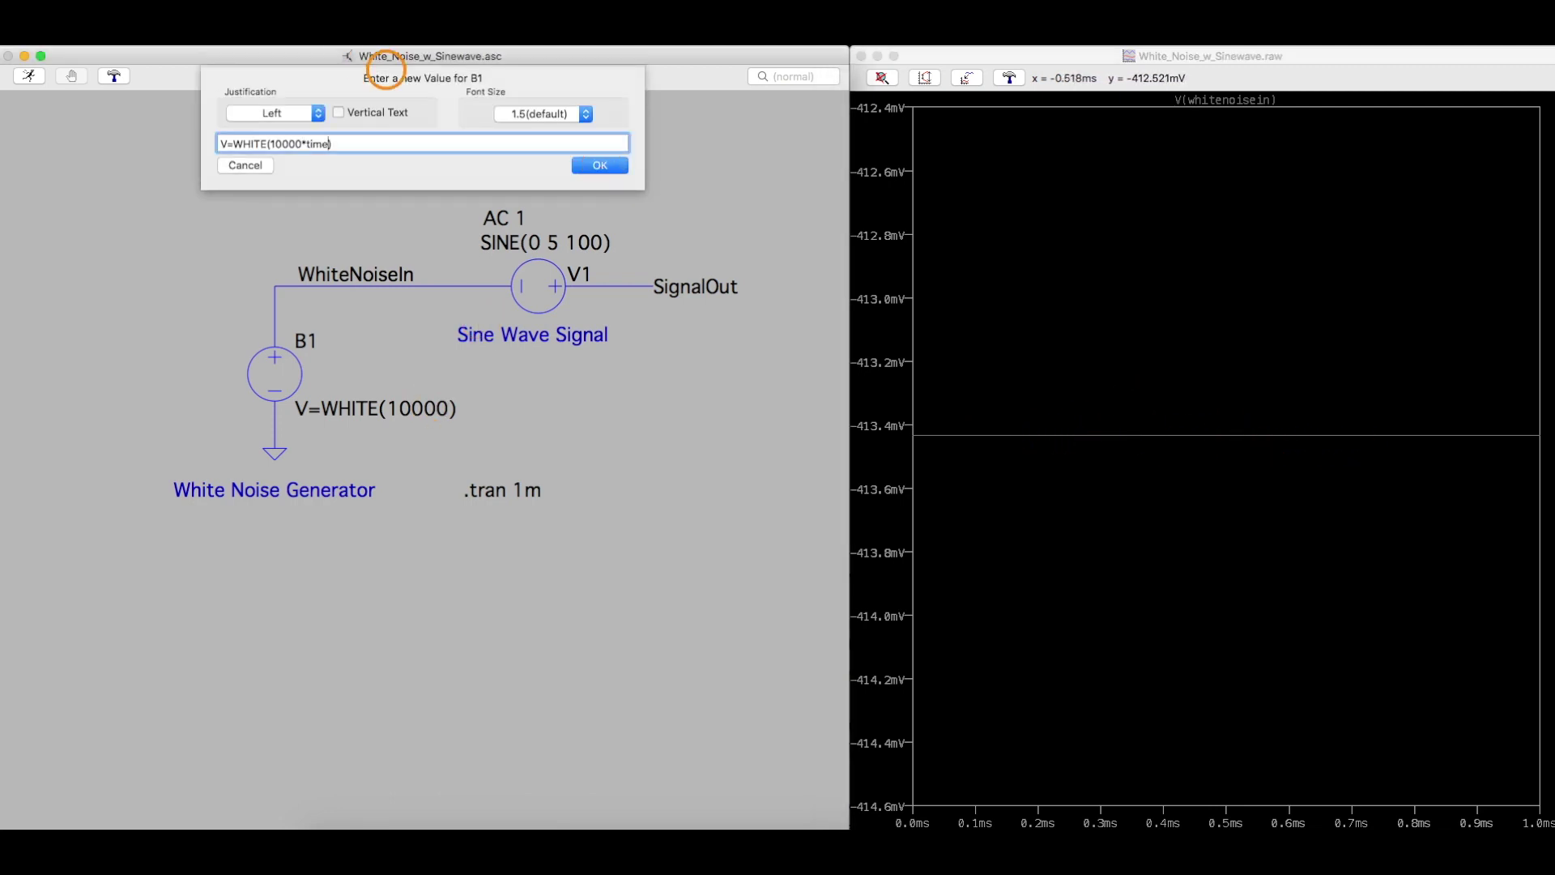
key(Return)
click(31, 75)
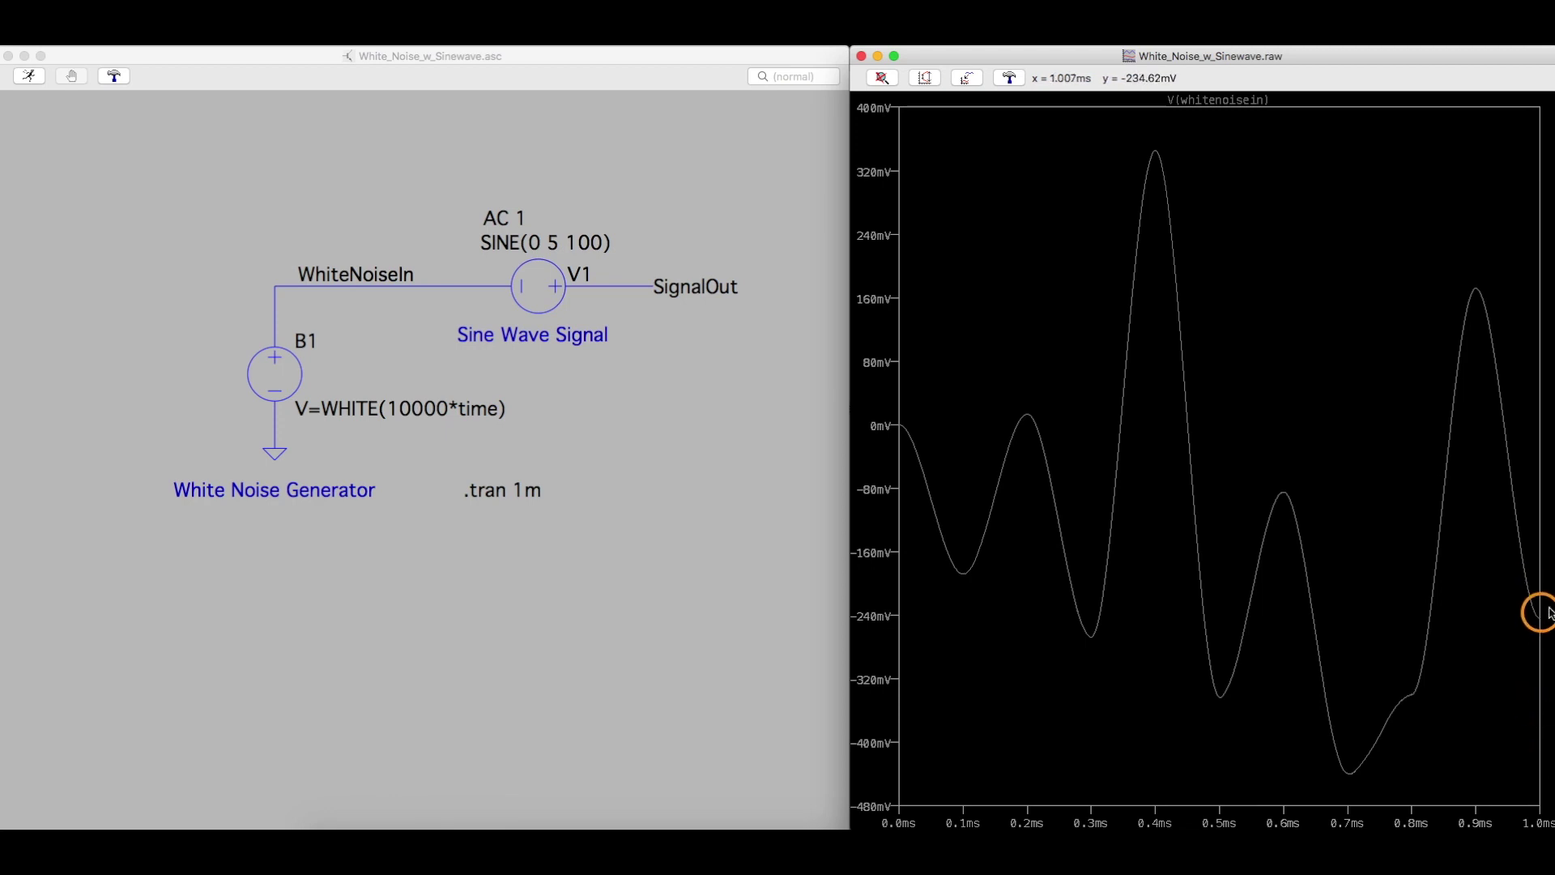
- Bring up B1's value editor holding V=WHITE(10000*time)
right_click(422, 416)
- Raise B1's noise rate to WHITE(100000*time) and rerun for faster noise spanning about ±480 mV
click(278, 143)
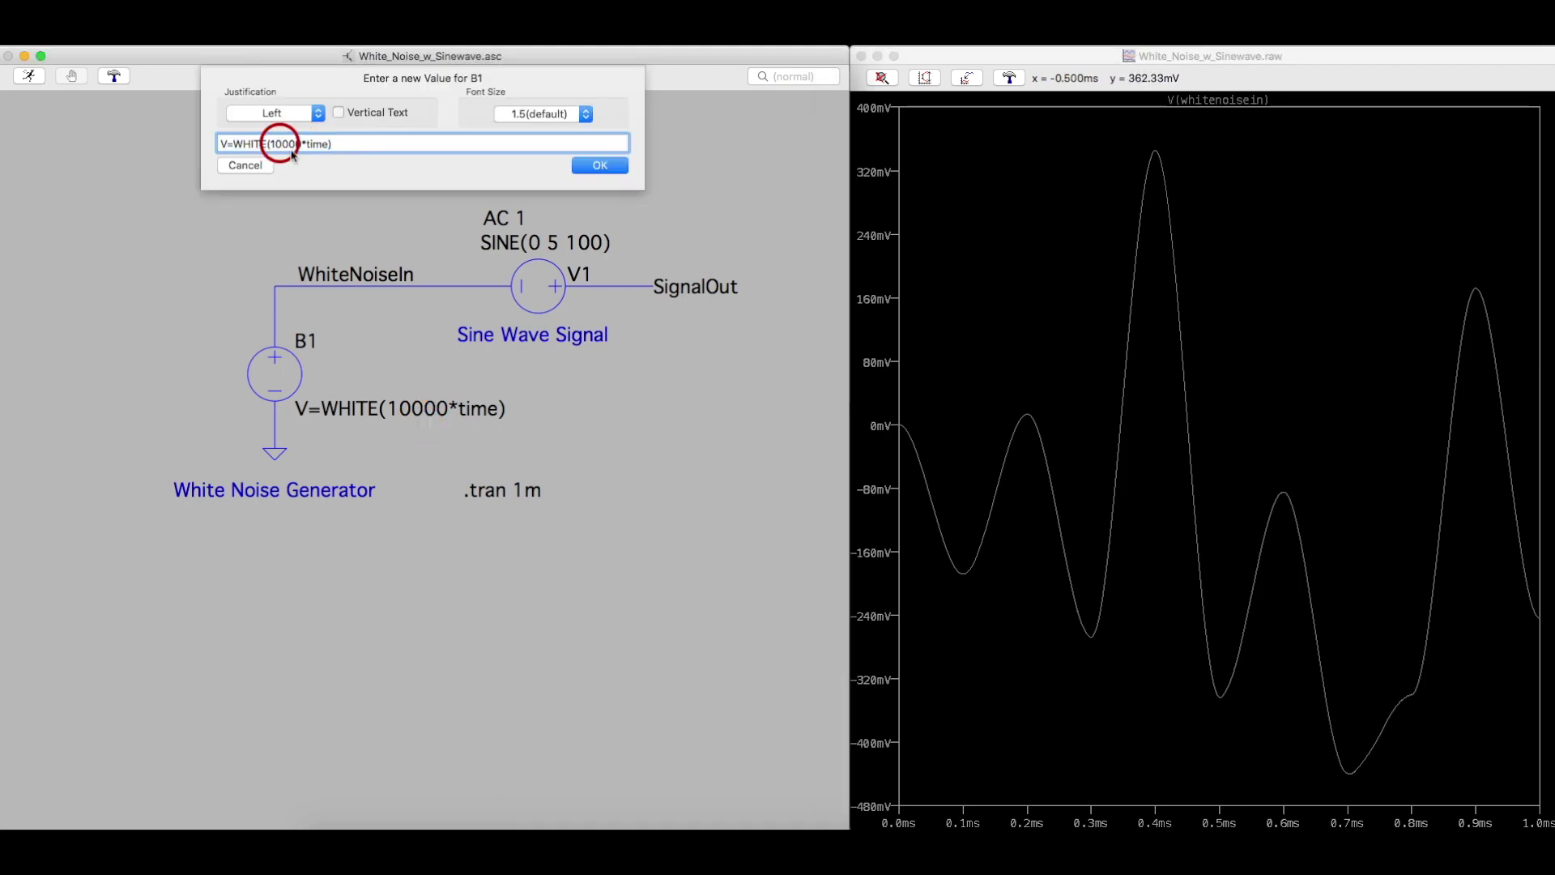
click(292, 152)
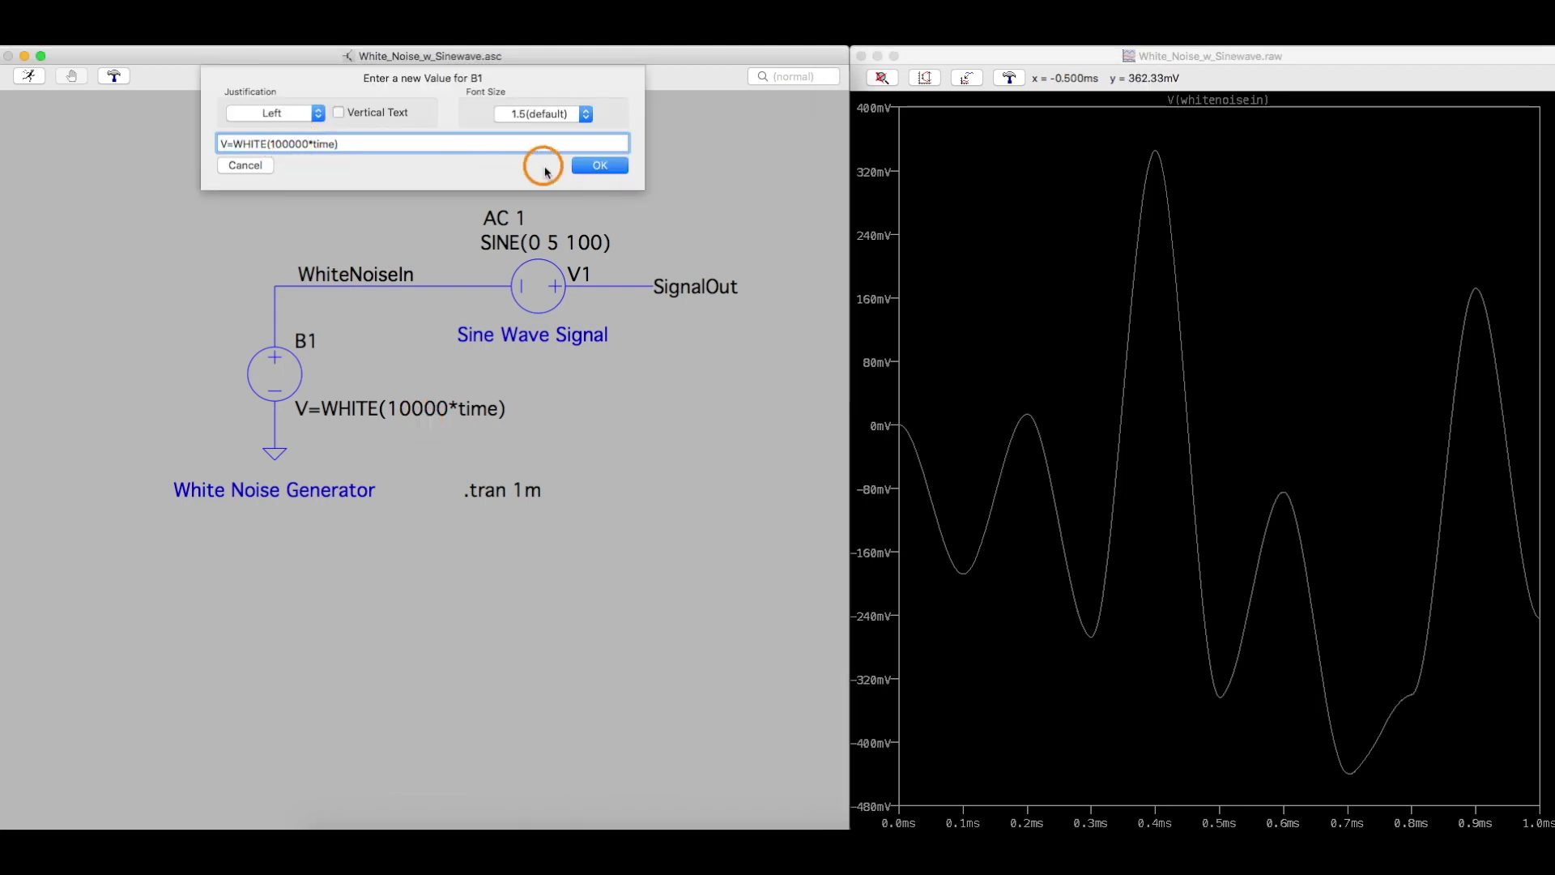
click(591, 165)
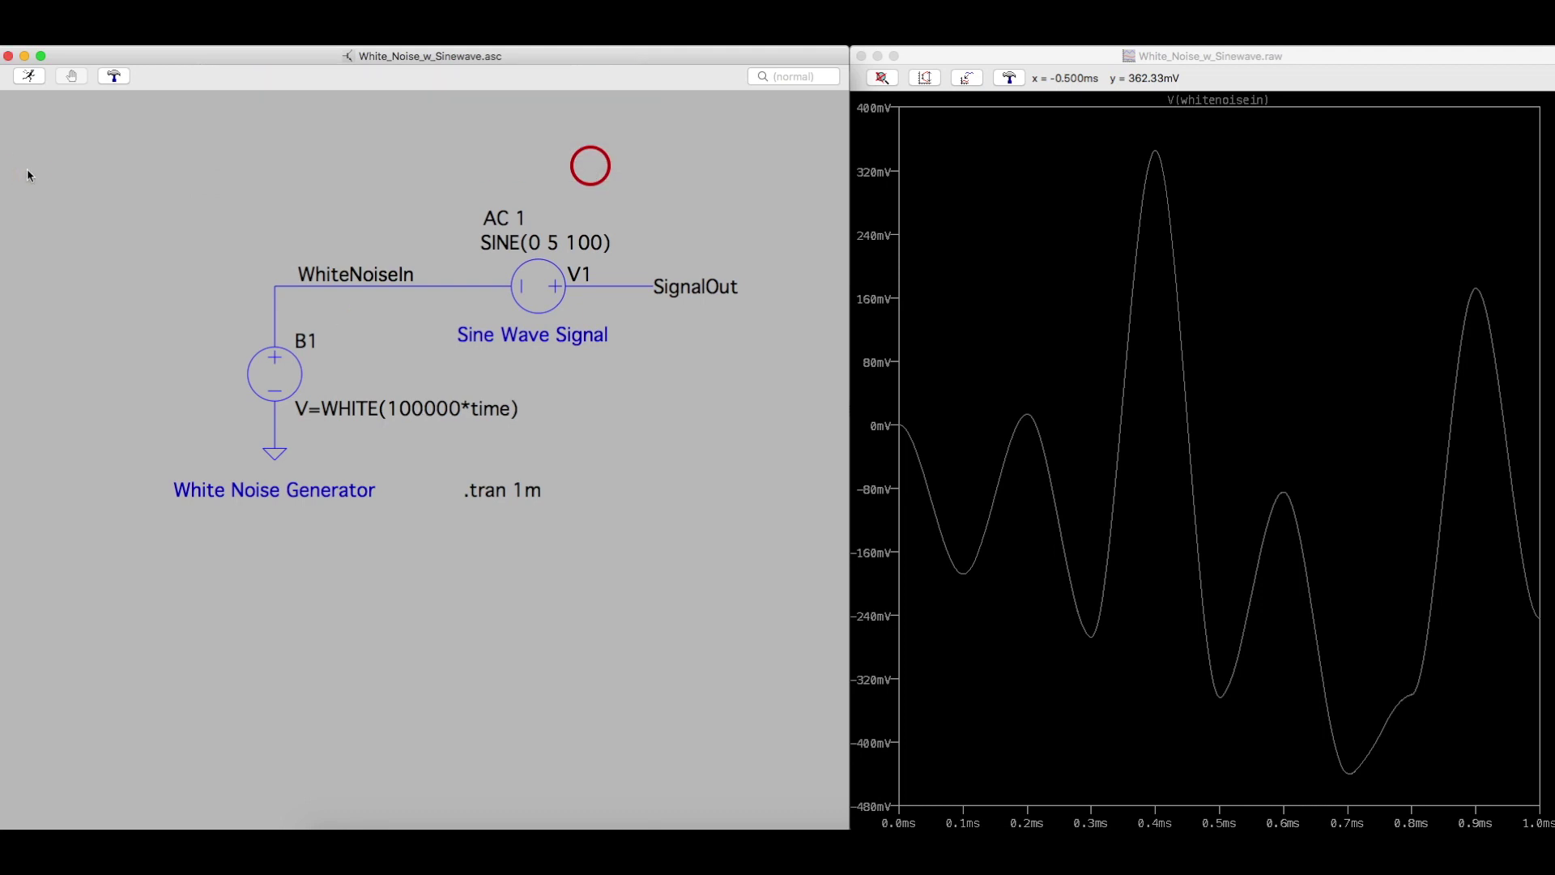
click(40, 90)
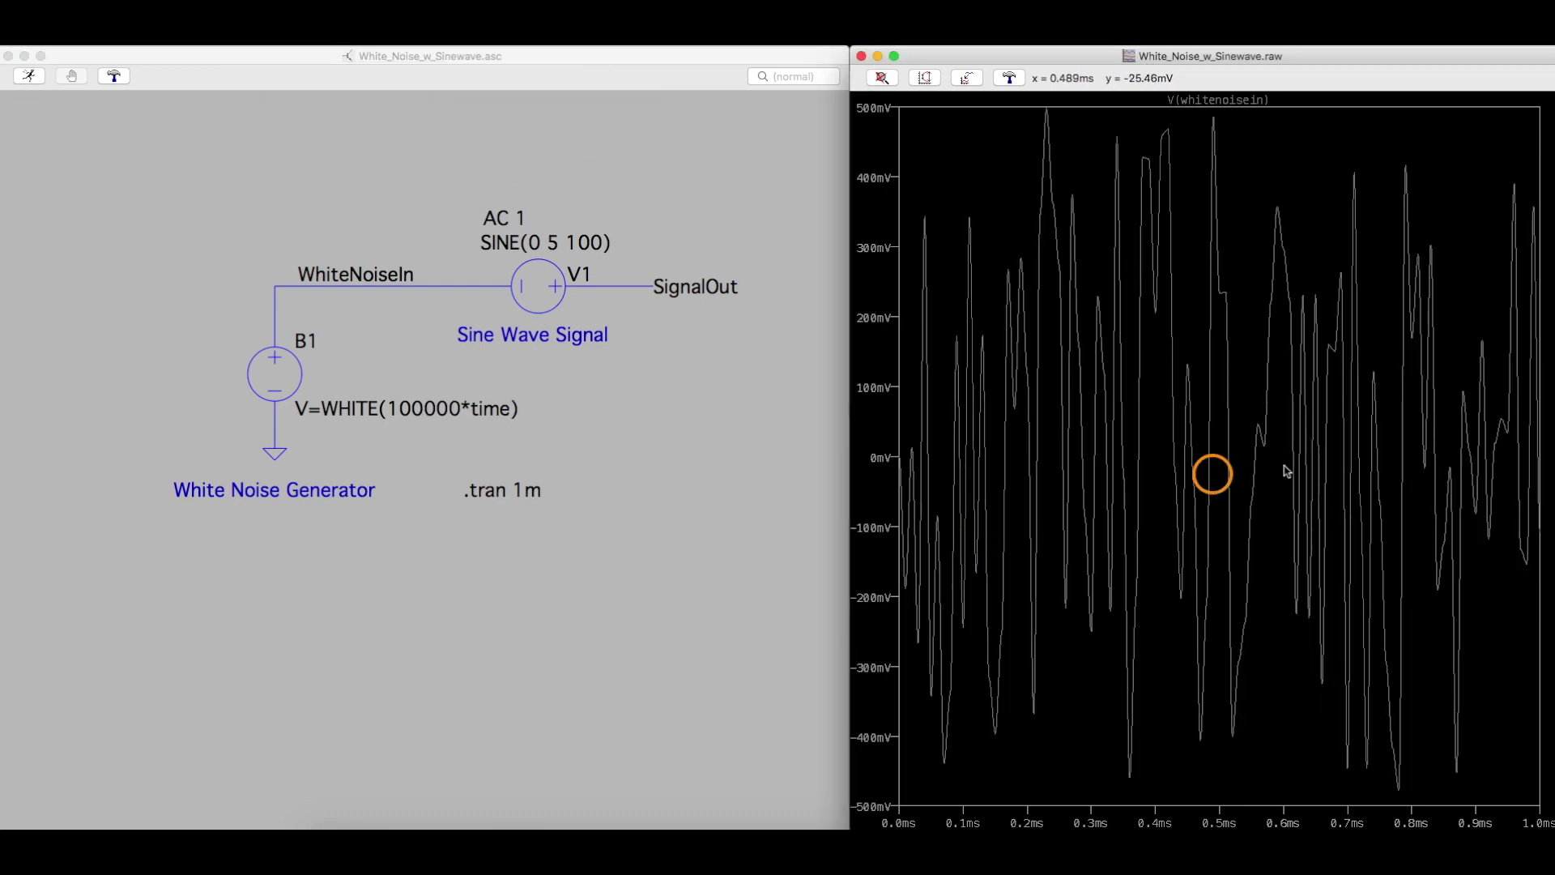
- Set B1 to WHITE(10000*time) and .tran to 25m, rerun, and plot V(signalout) with the noise
right_click(455, 410)
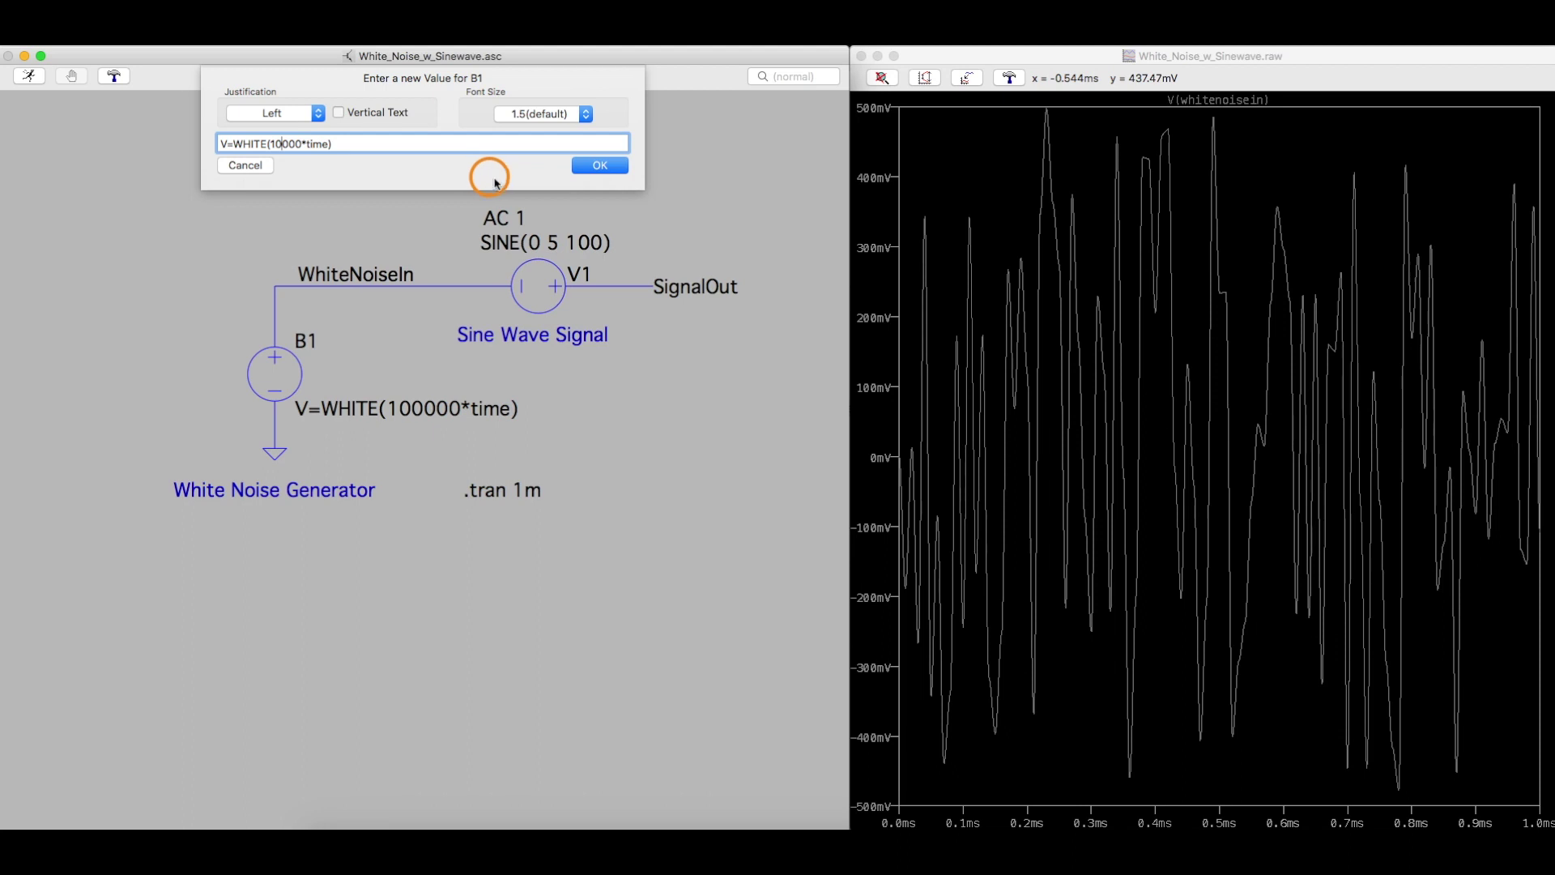
key(Return)
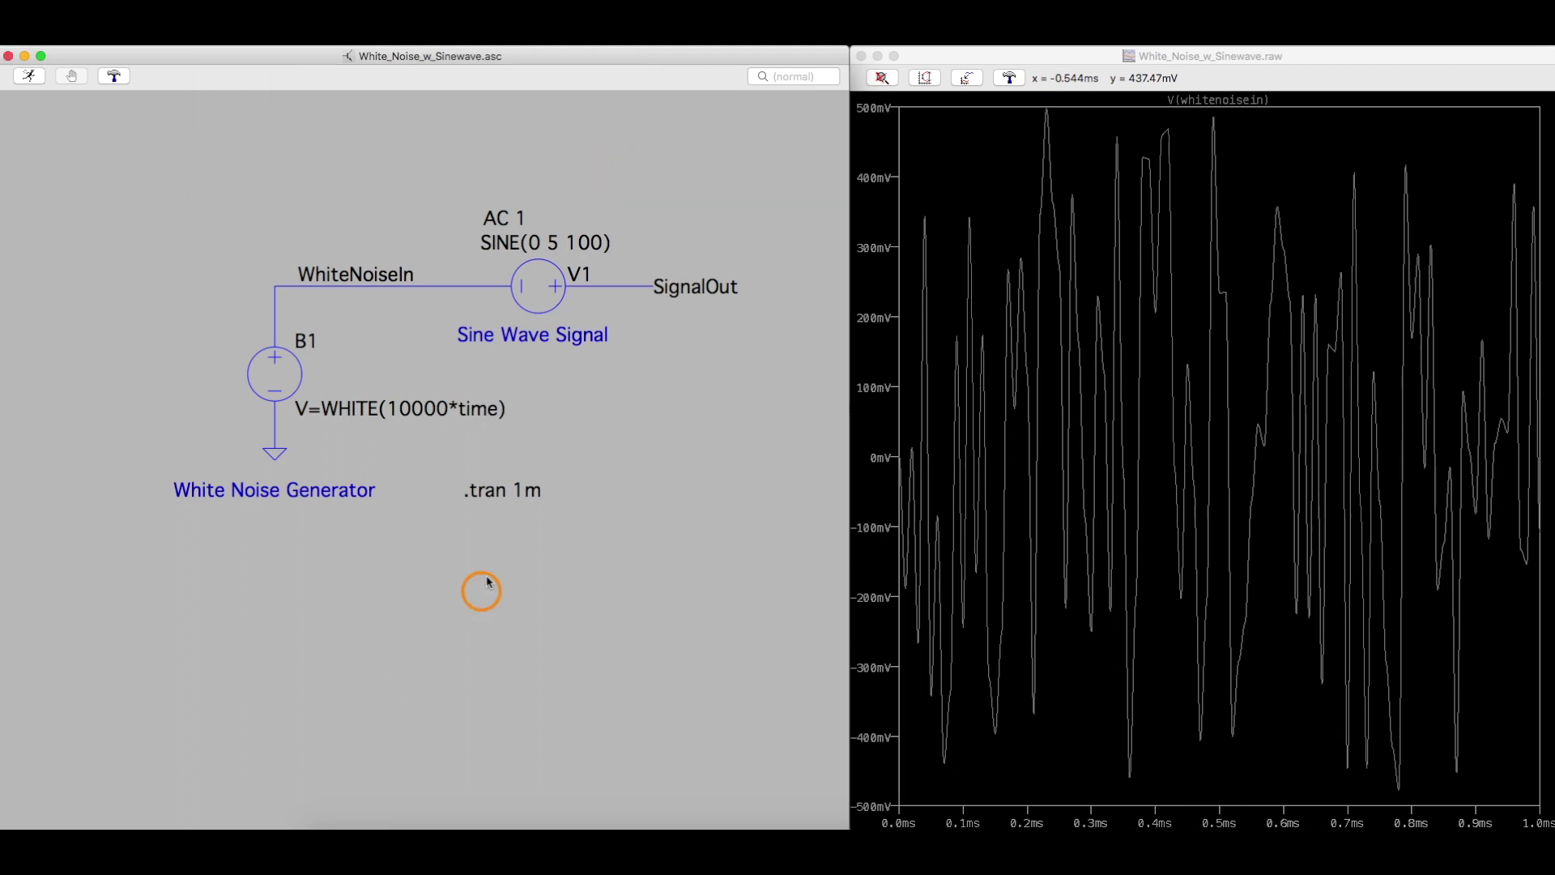
right_click(492, 504)
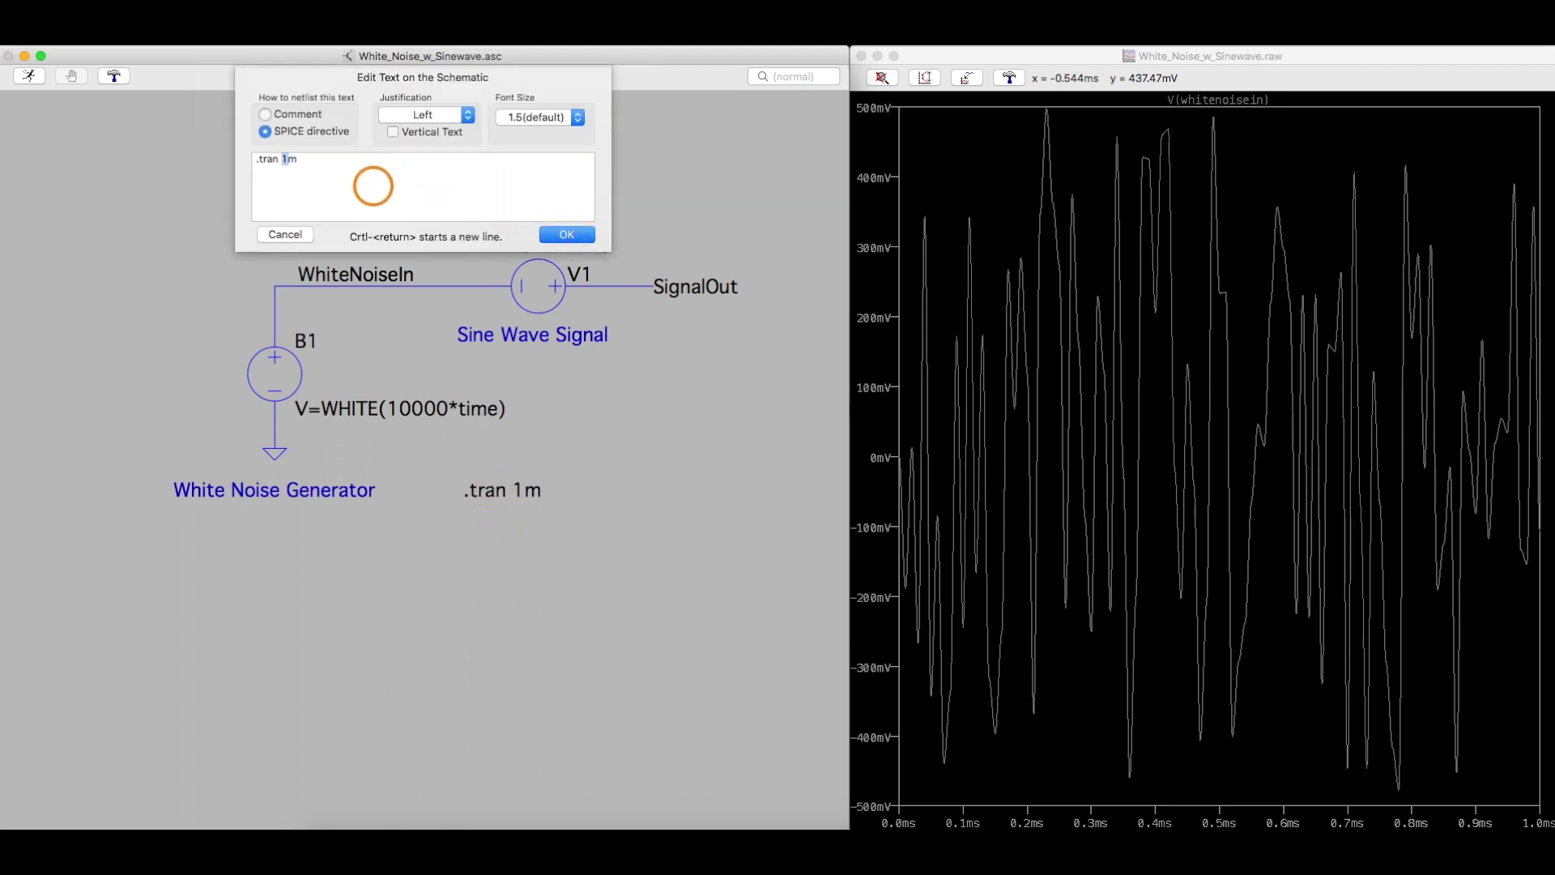
text(25m)
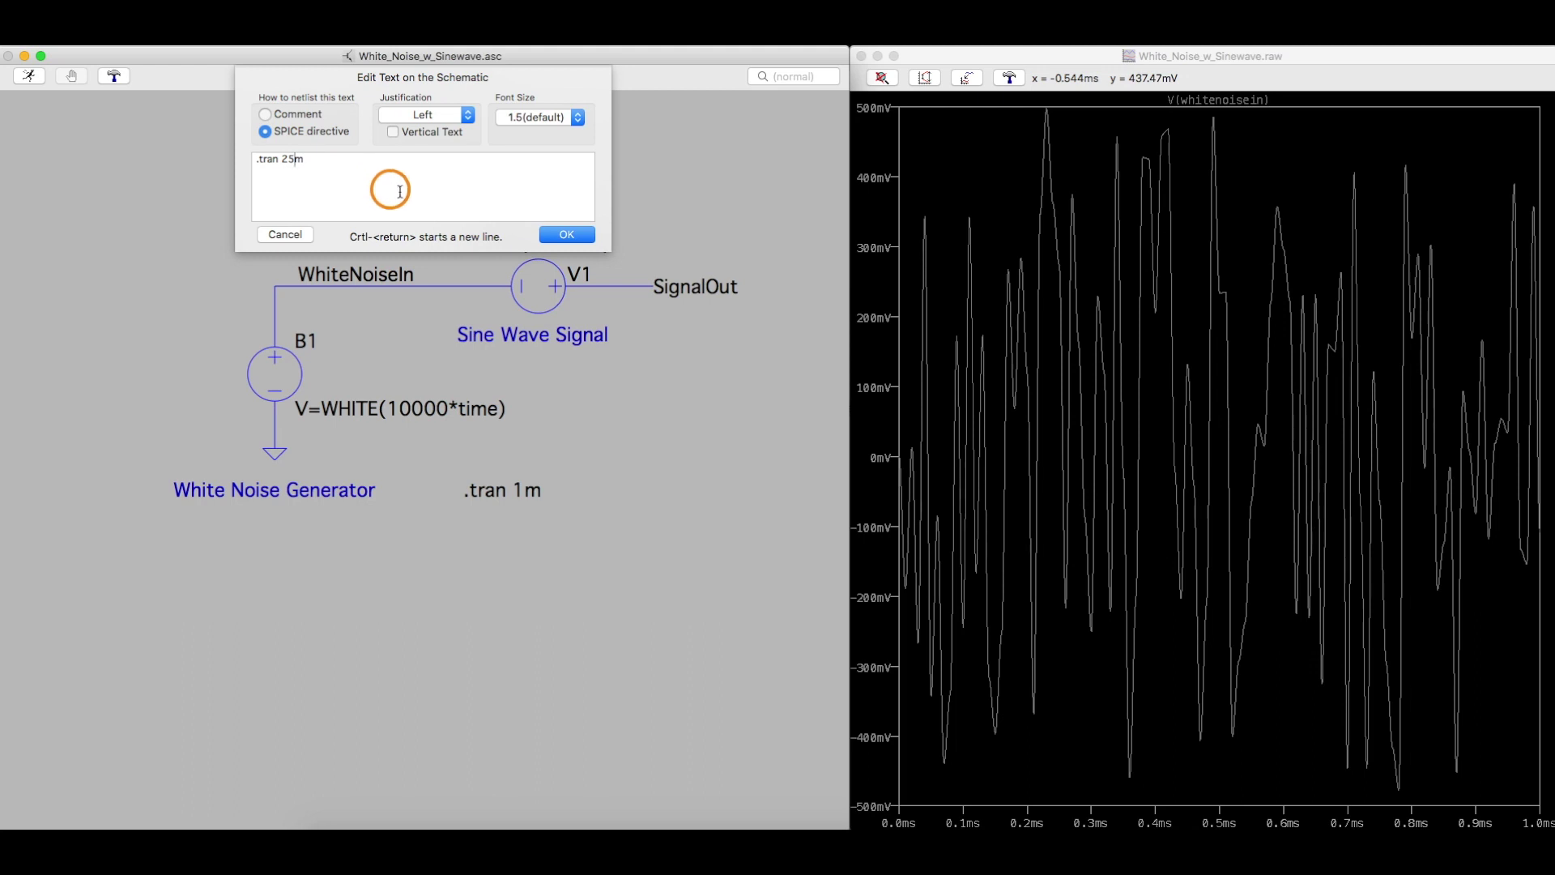
click(567, 234)
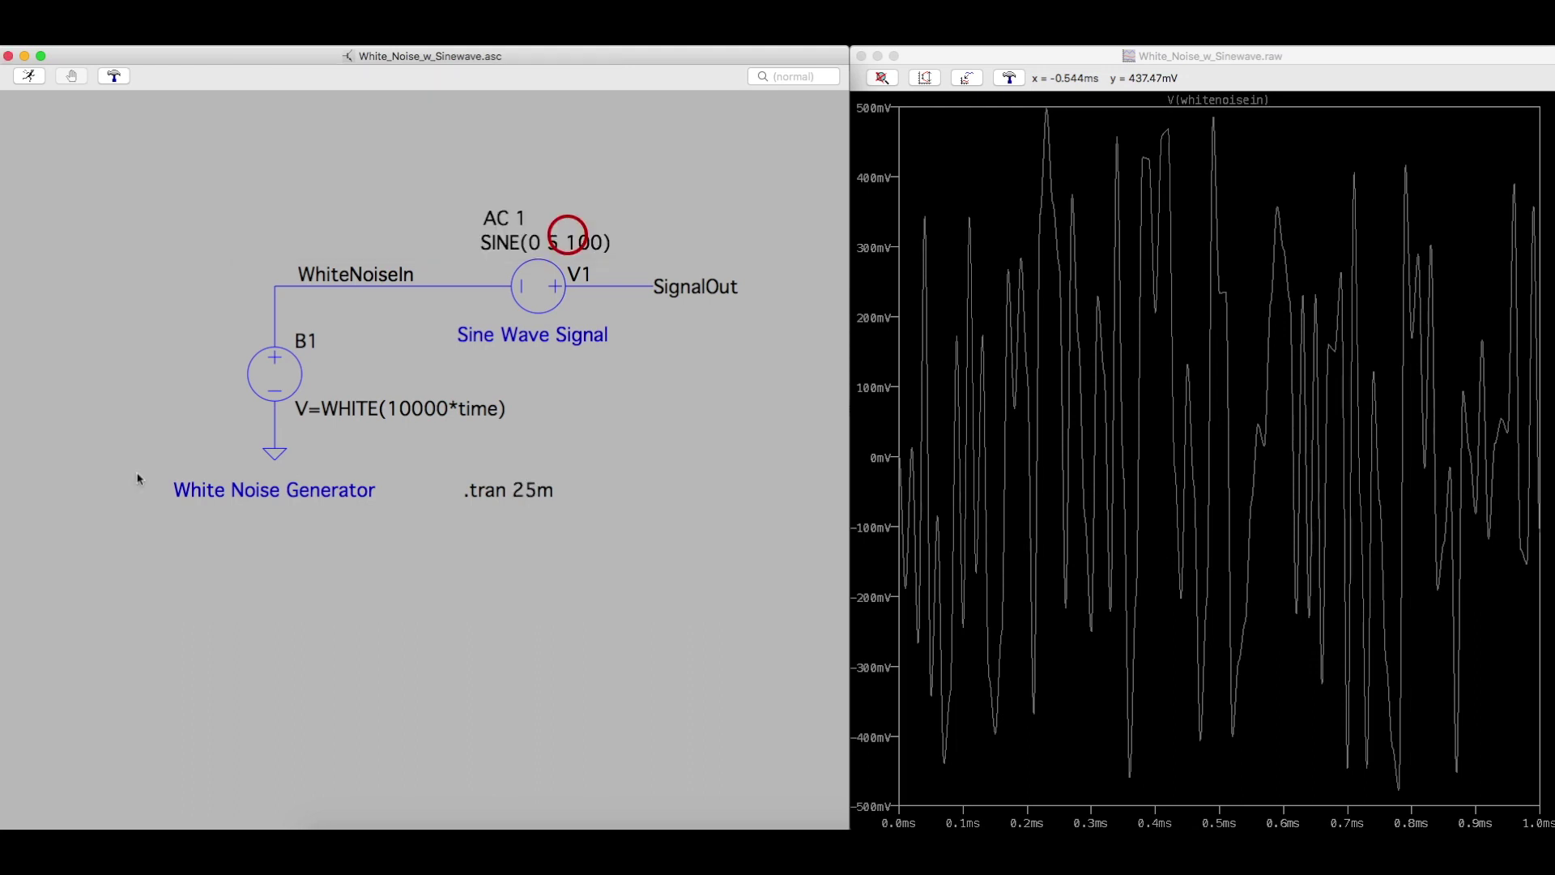
click(29, 75)
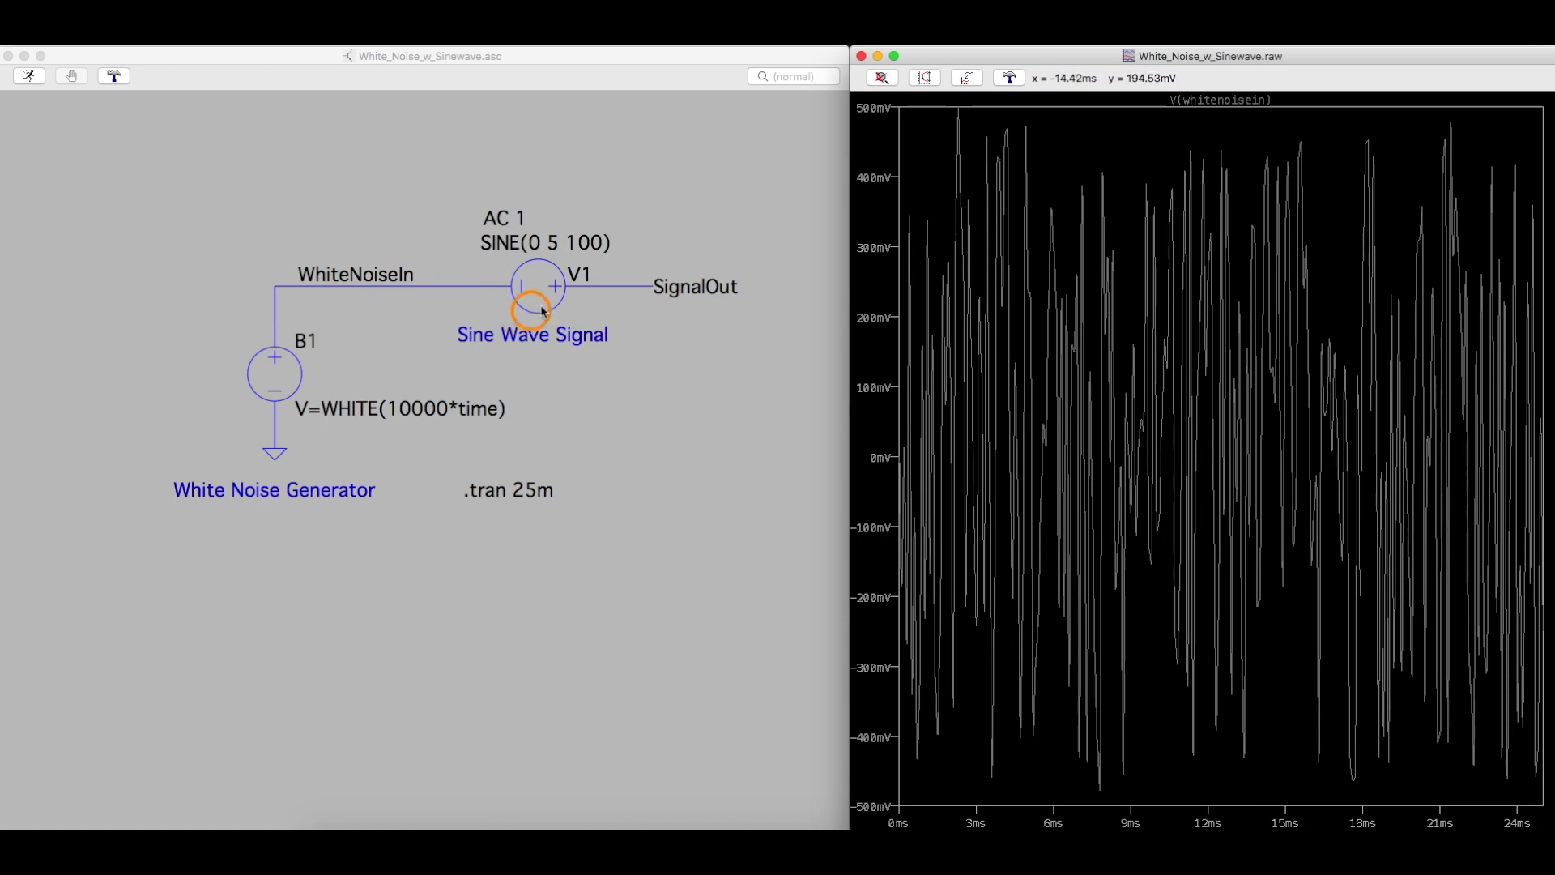
click(627, 289)
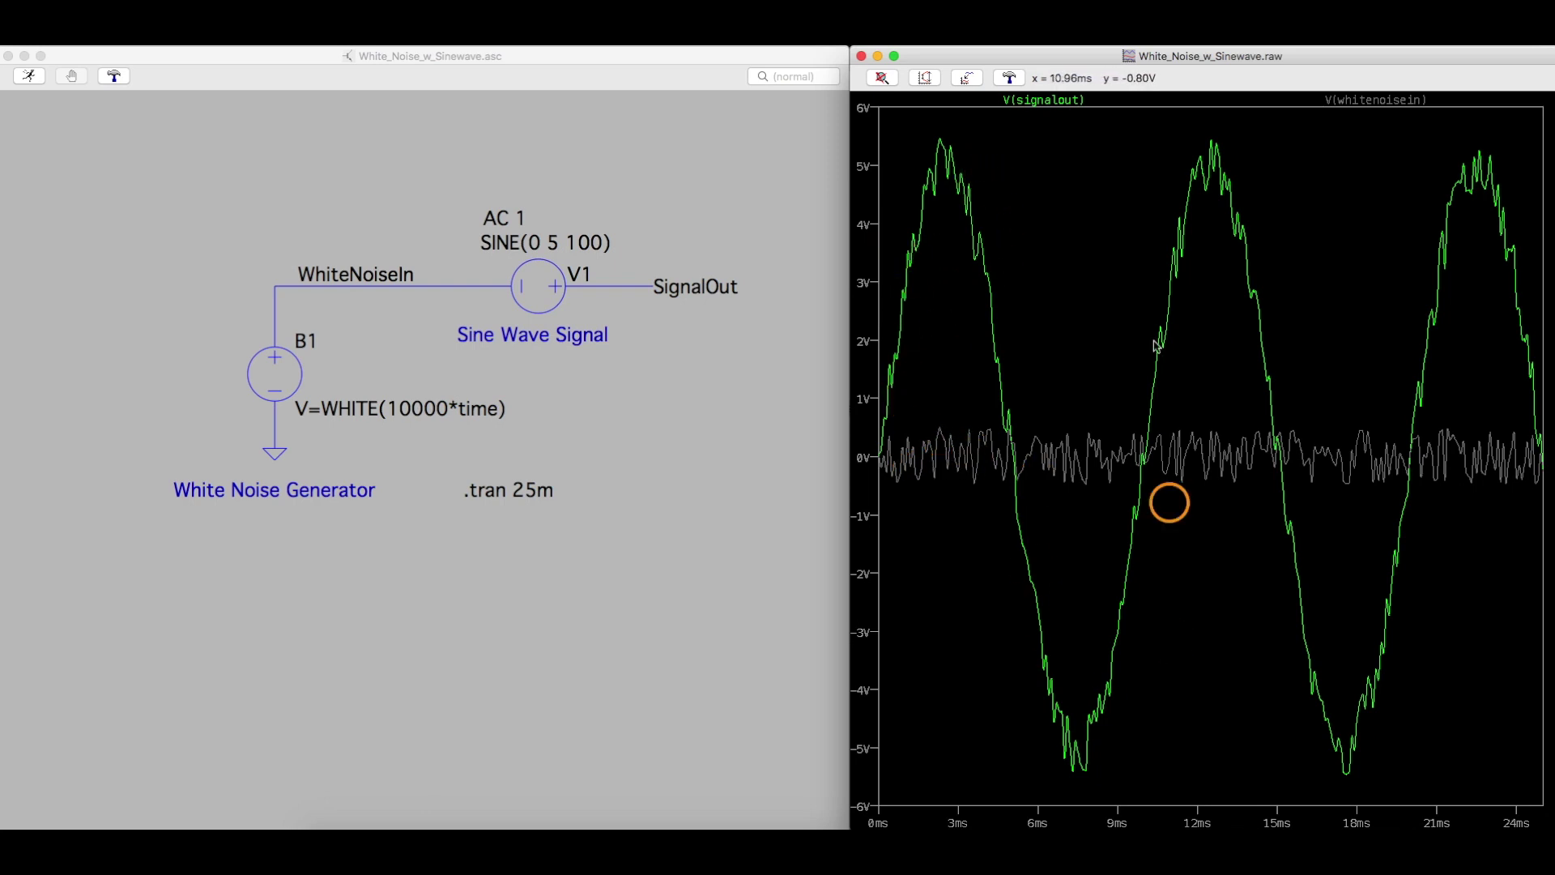
- Lower B1's noise rate to WHITE(1000*time) and rerun for smoother noise on the ±5 V sine
right_click(415, 408)
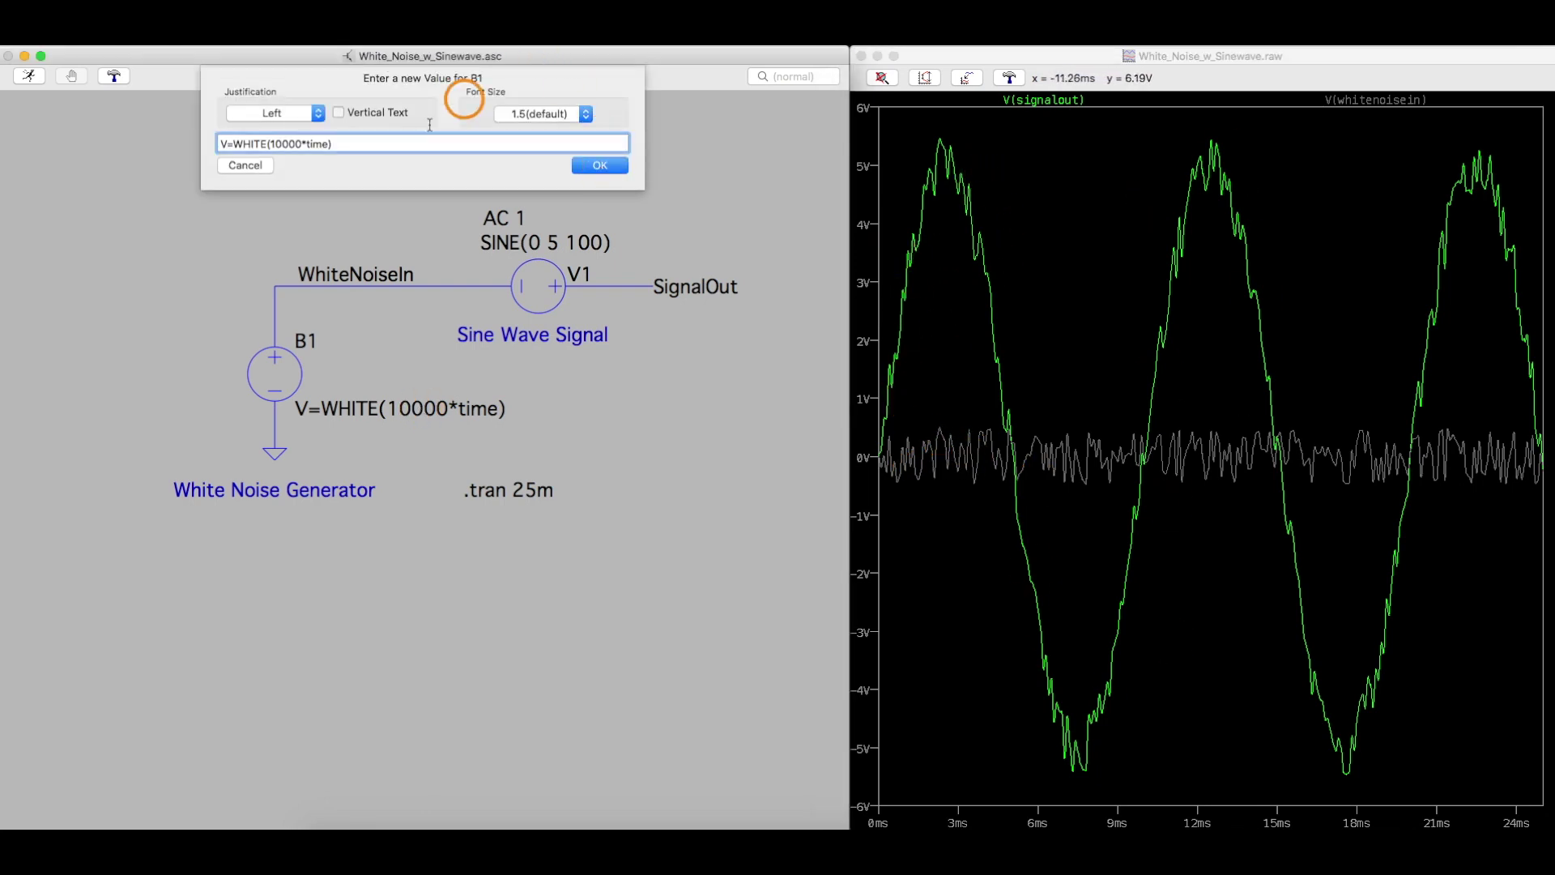
click(273, 143)
key(Delete)
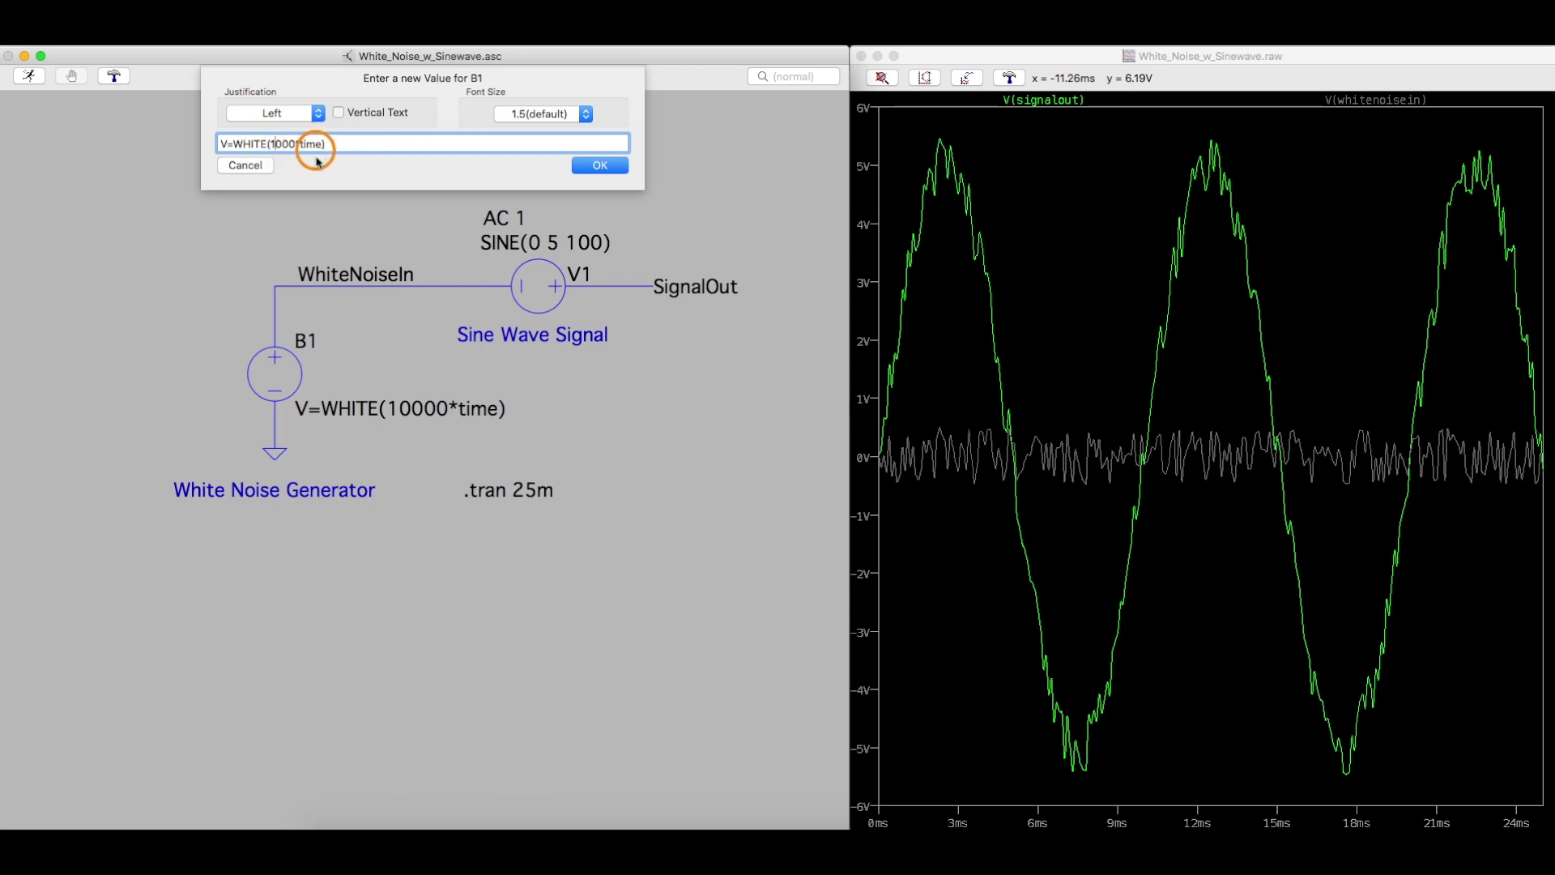
click(618, 166)
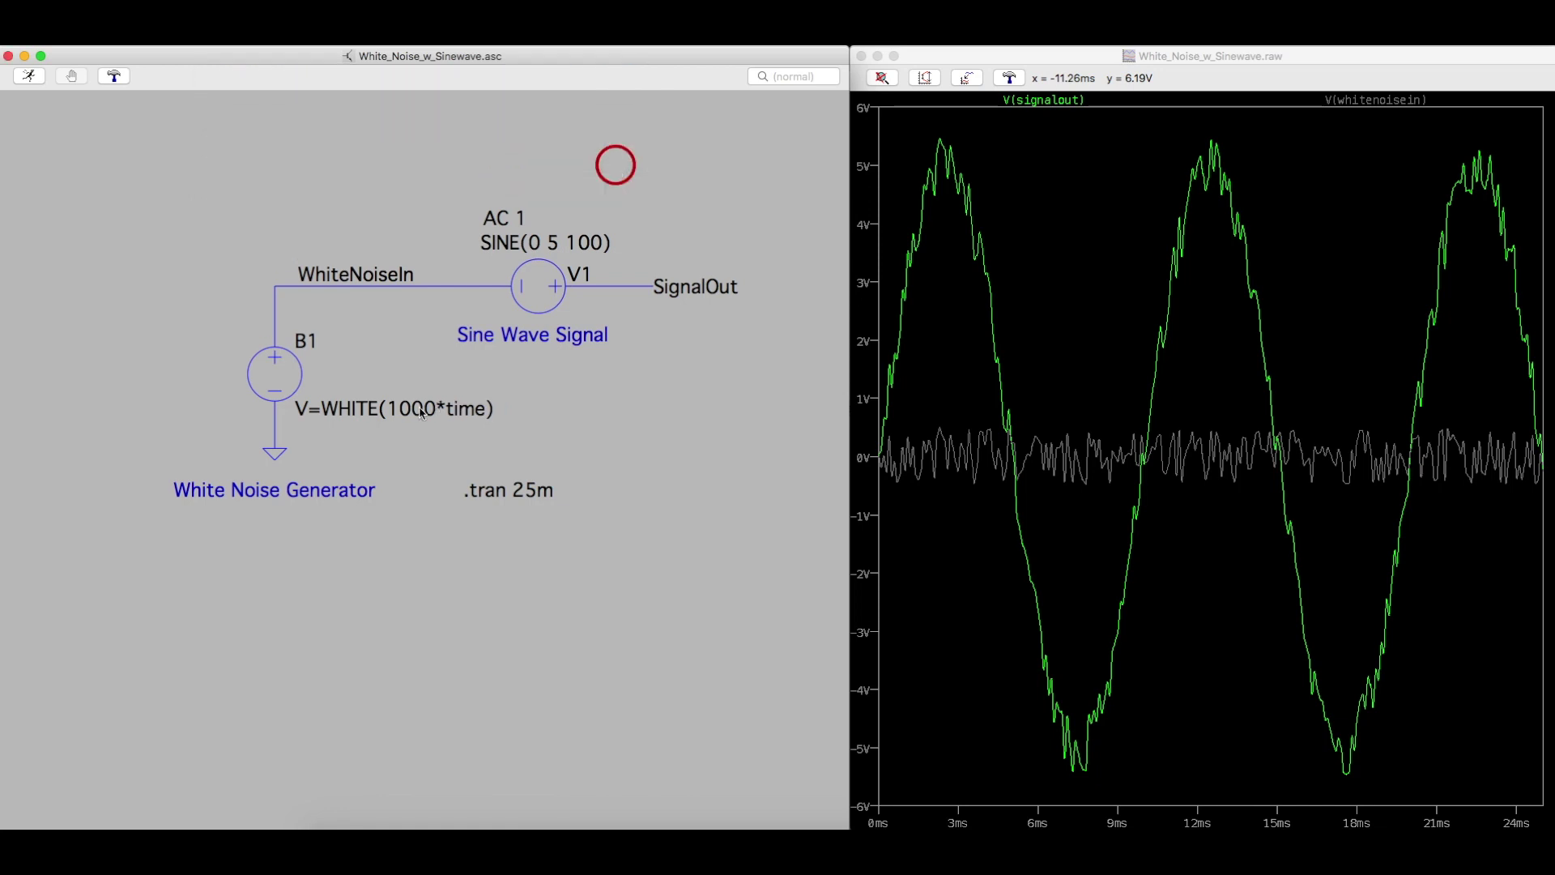
click(1024, 465)
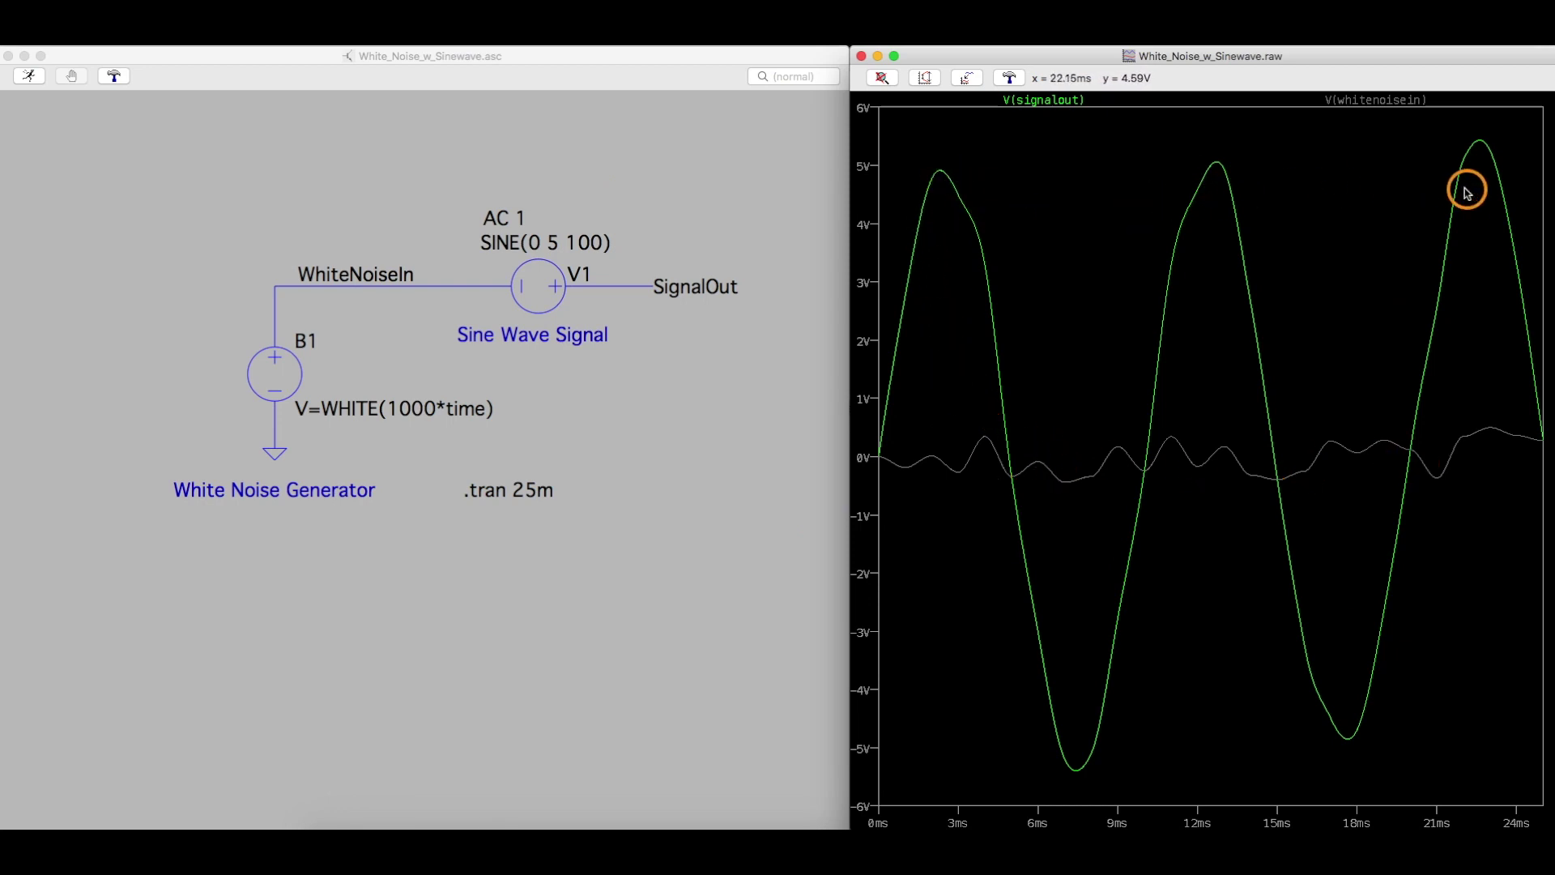
- Return B1 to WHITE(100000*time), then scale its noise to V=WHITE(100000*time)*.2
right_click(537, 416)
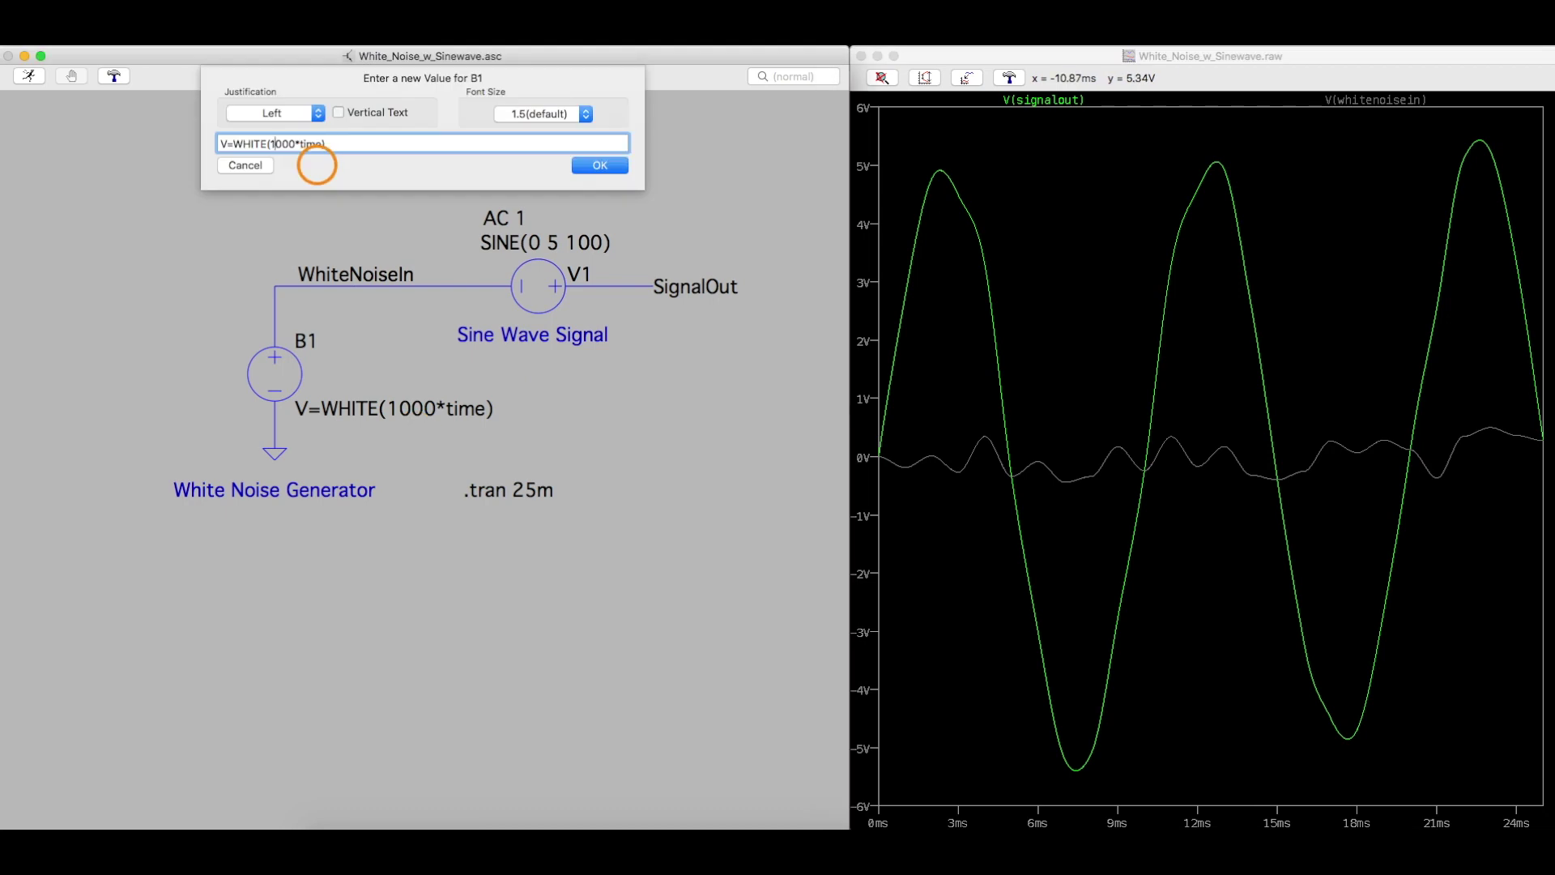
click(600, 165)
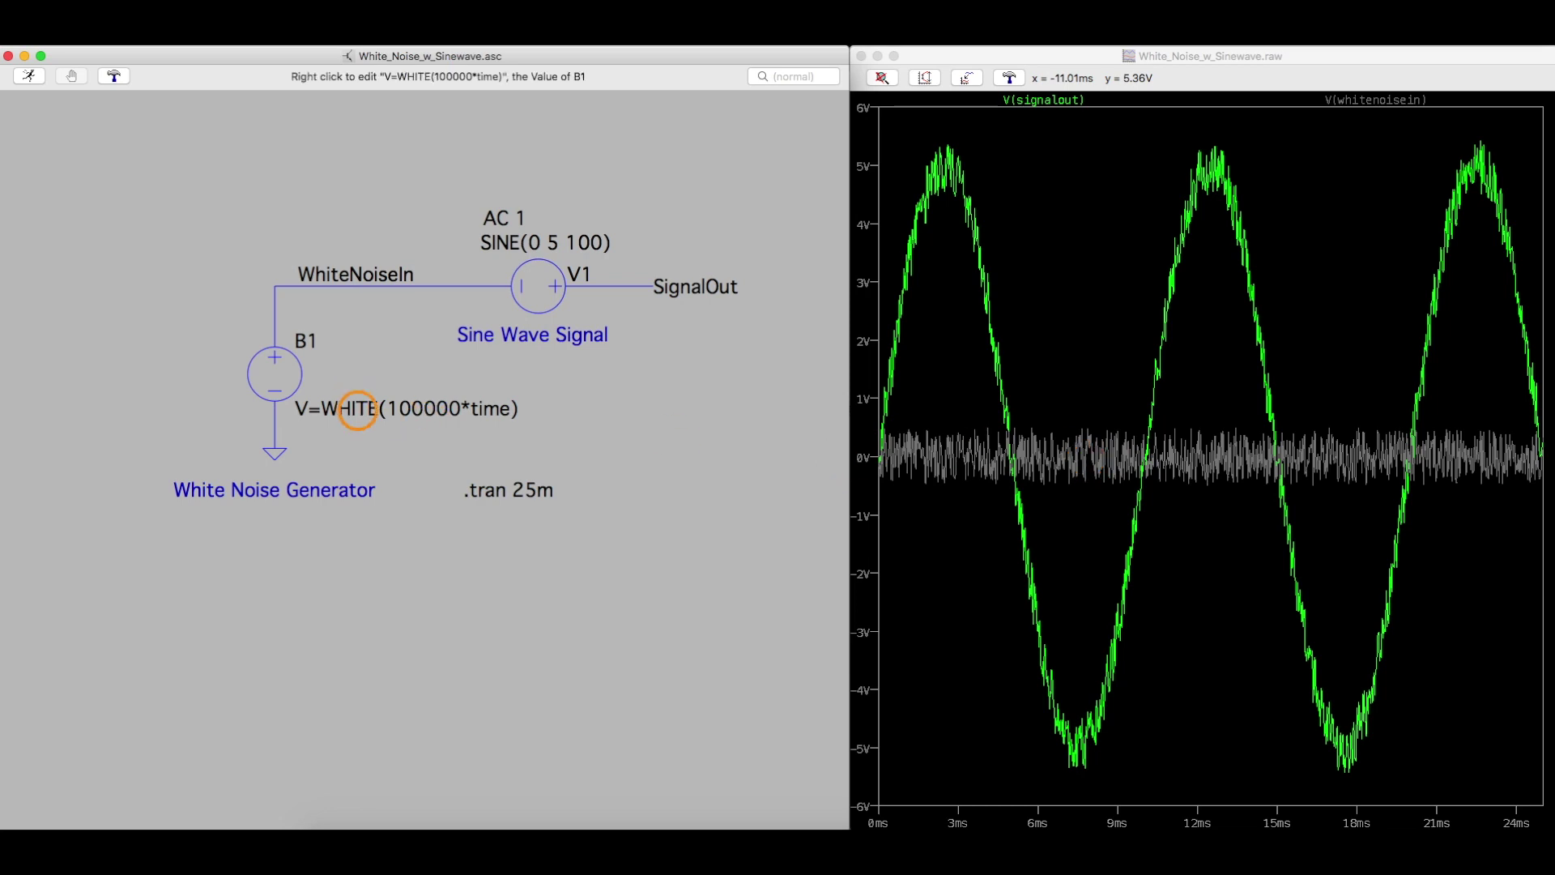
right_click(366, 409)
text(*.2)
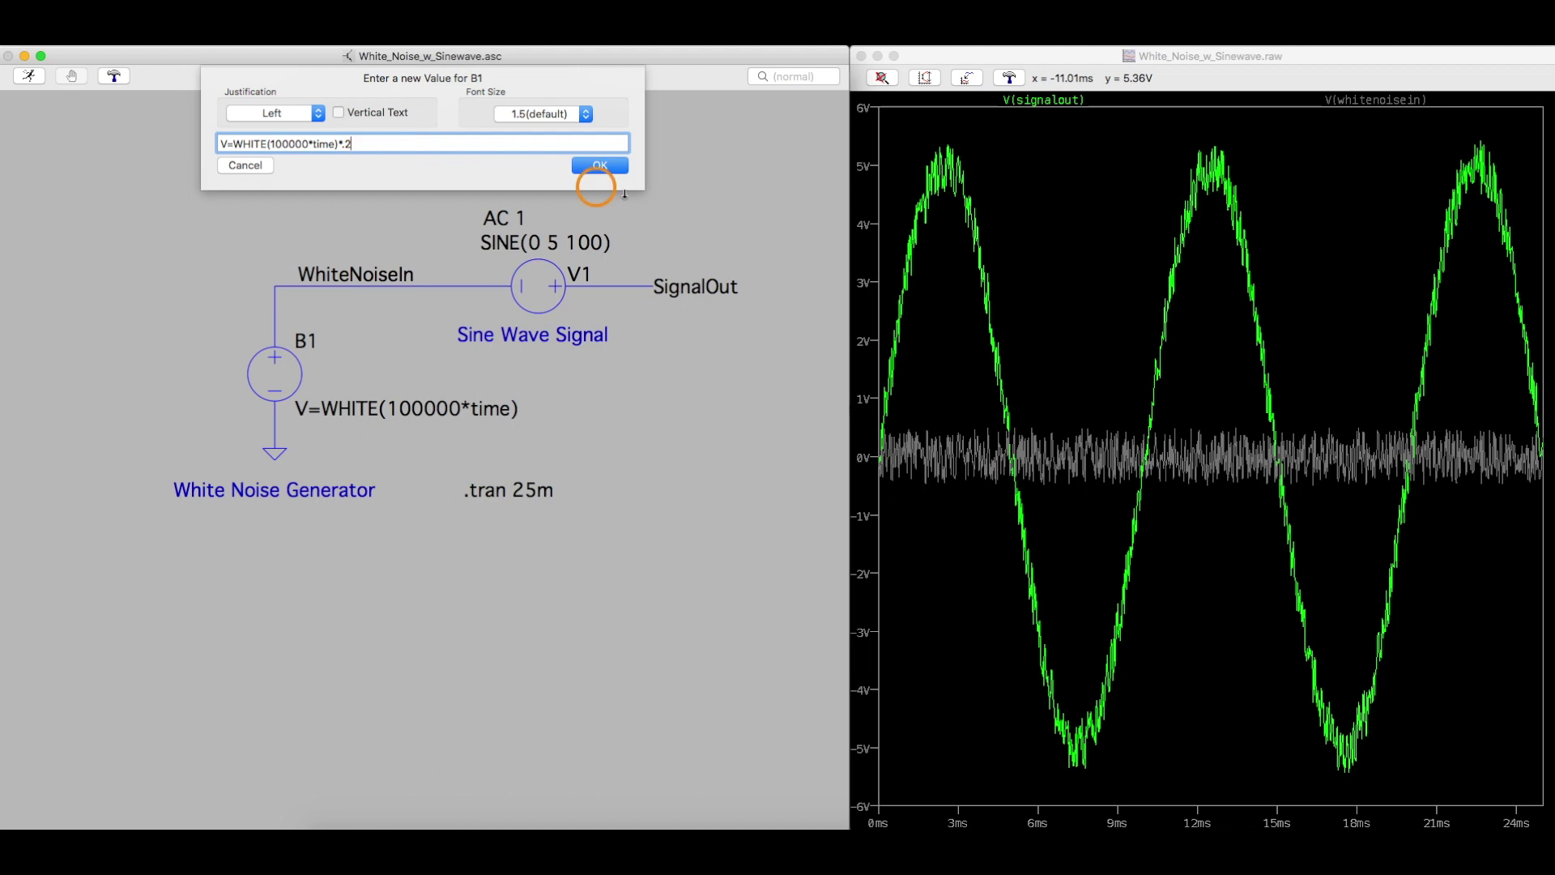
click(620, 166)
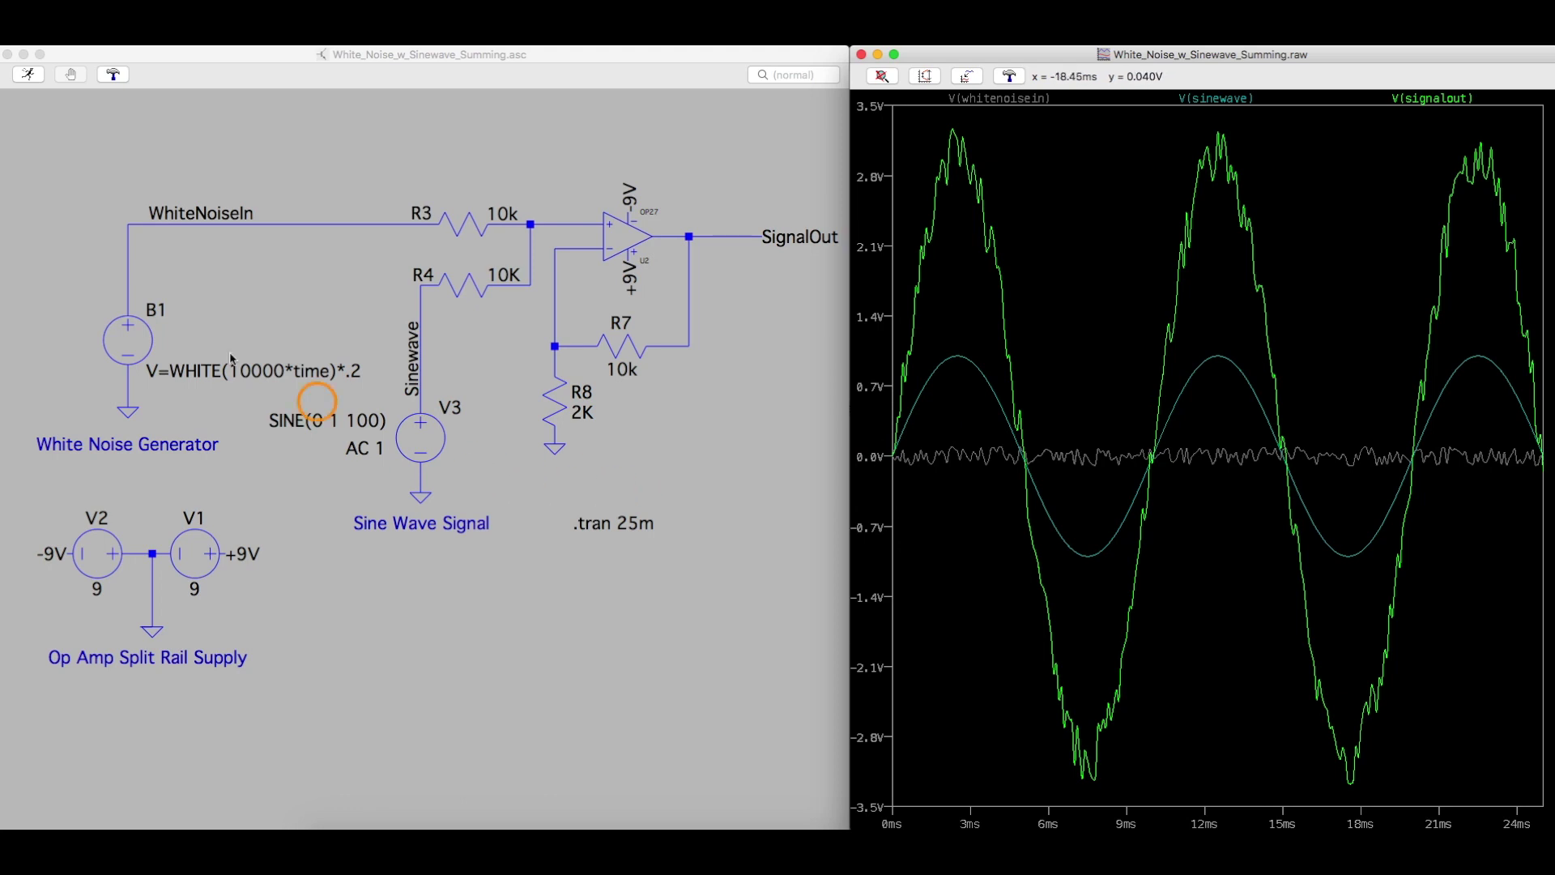
- Change the summing circuit's B1 to V=WHITE(1000000*time)*.5 and rerun the transient simulation
right_click(188, 235)
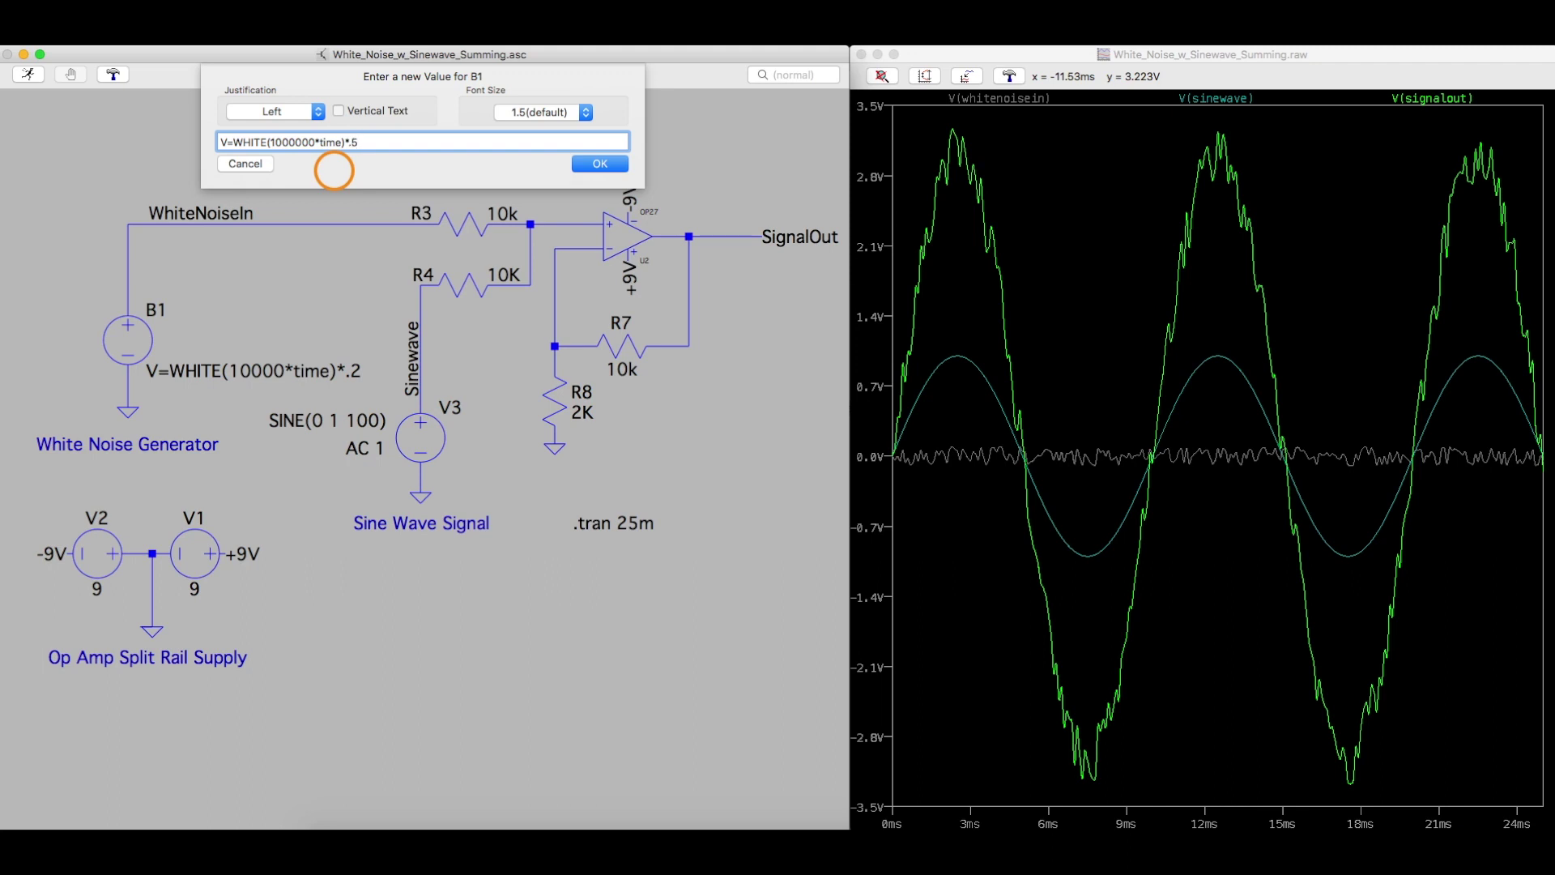
click(599, 164)
key(super+r)
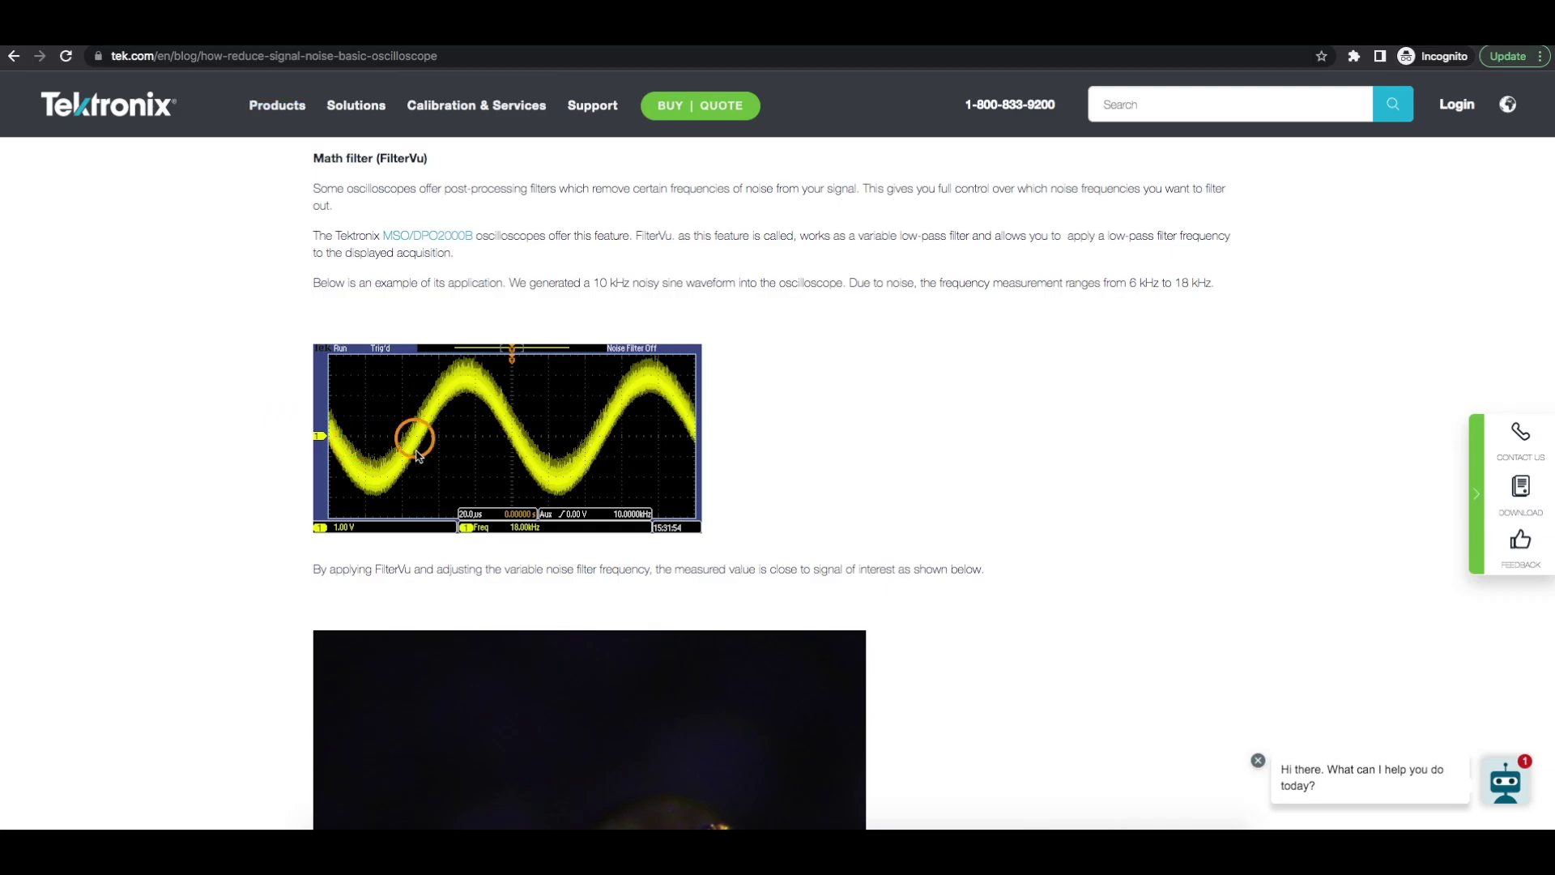
scroll(323, 436, up, 2)
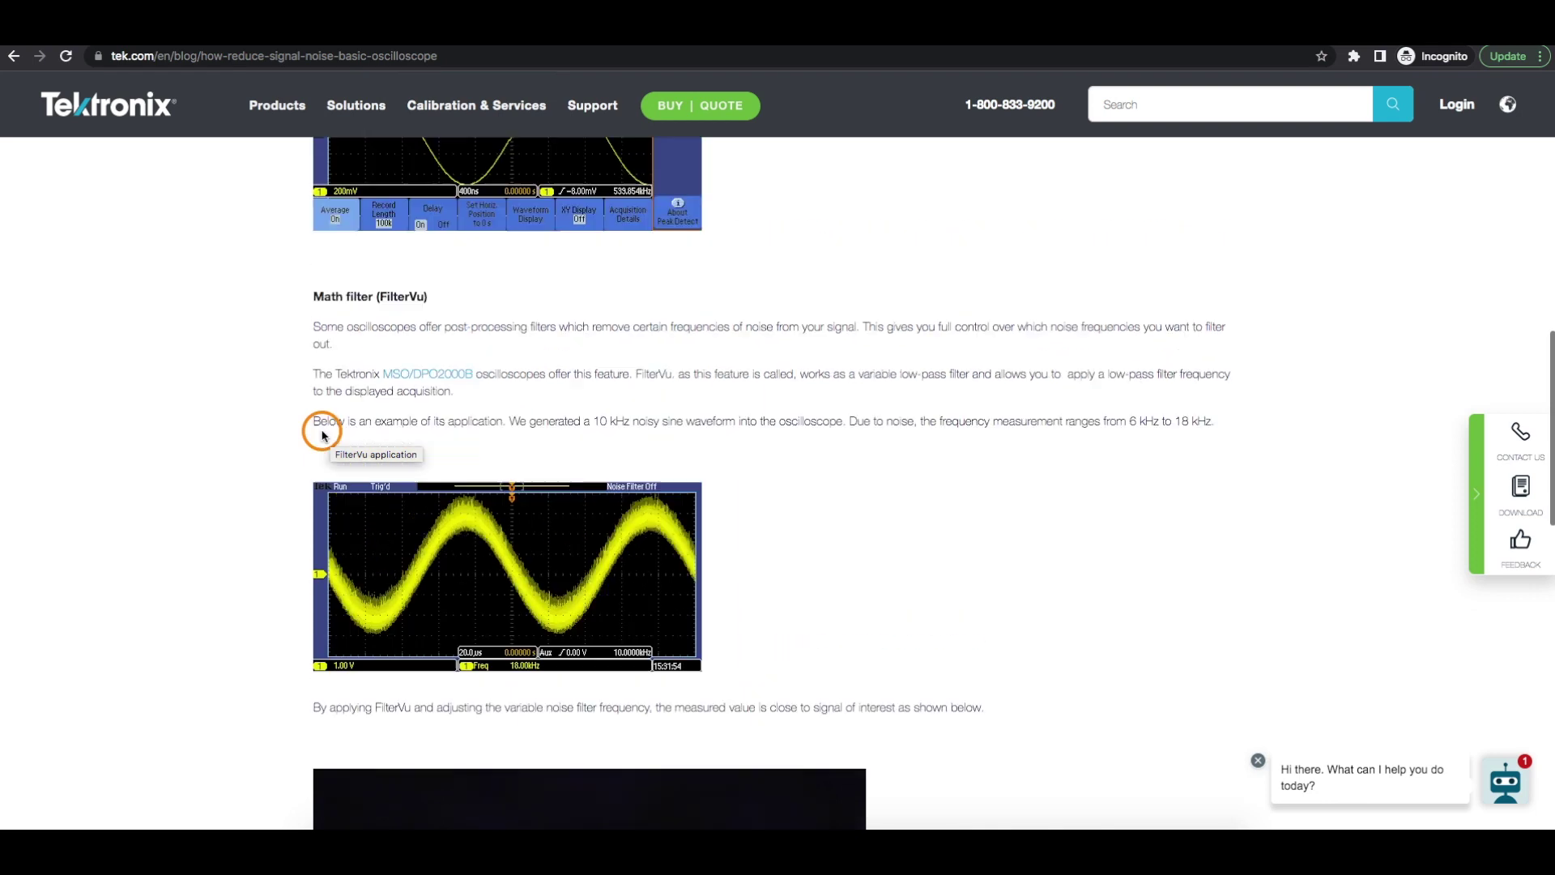
scroll(265, 512, up, 3)
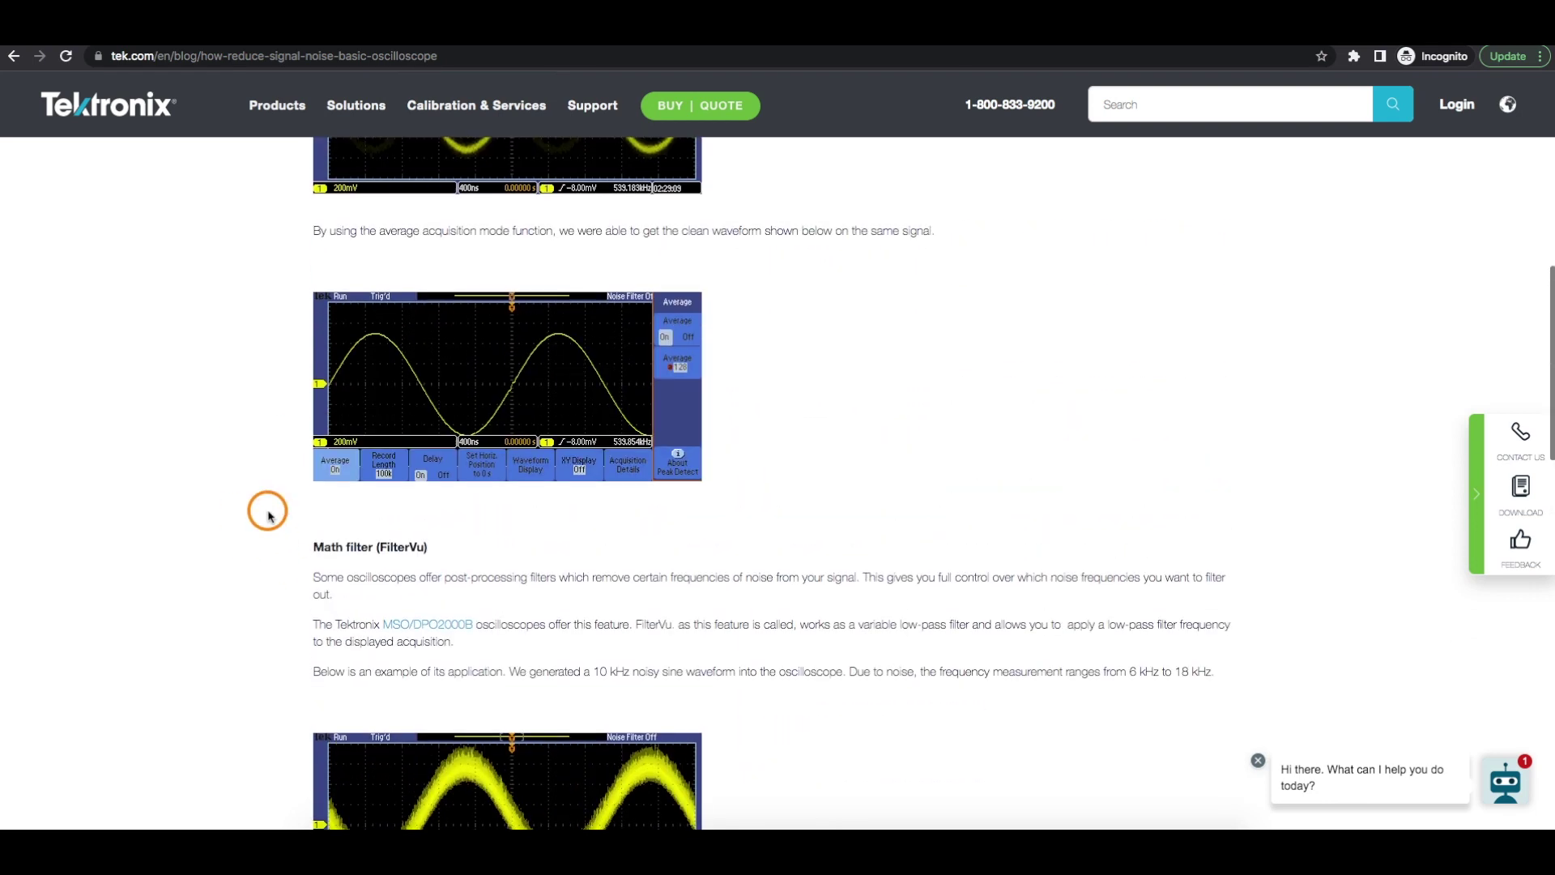
scroll(298, 375, up, 3)
scroll(298, 375, down, 5)
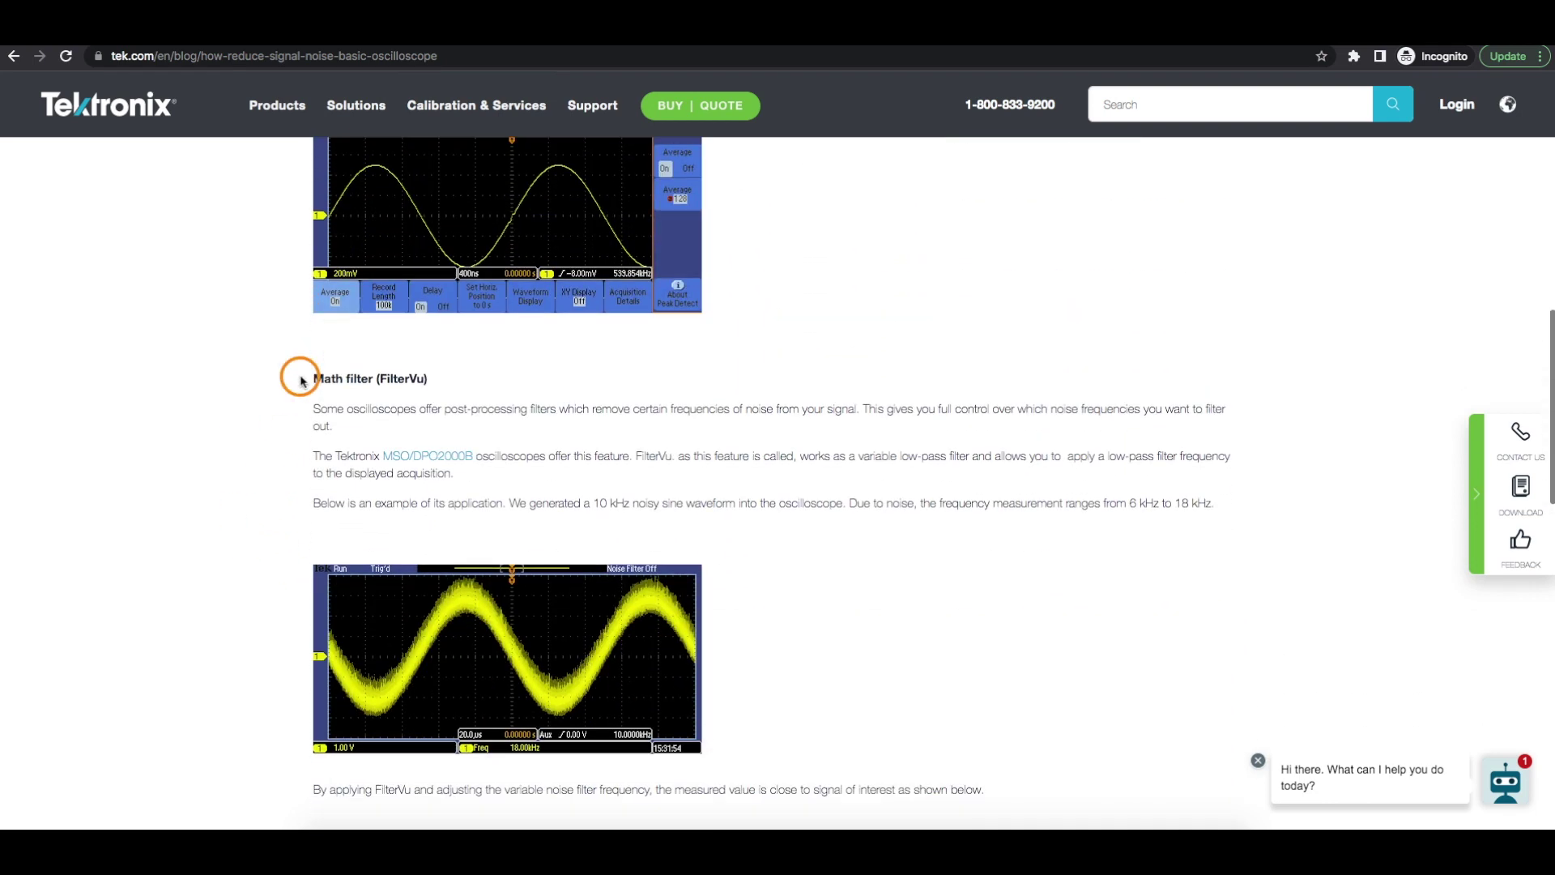
scroll(299, 375, down, 2)
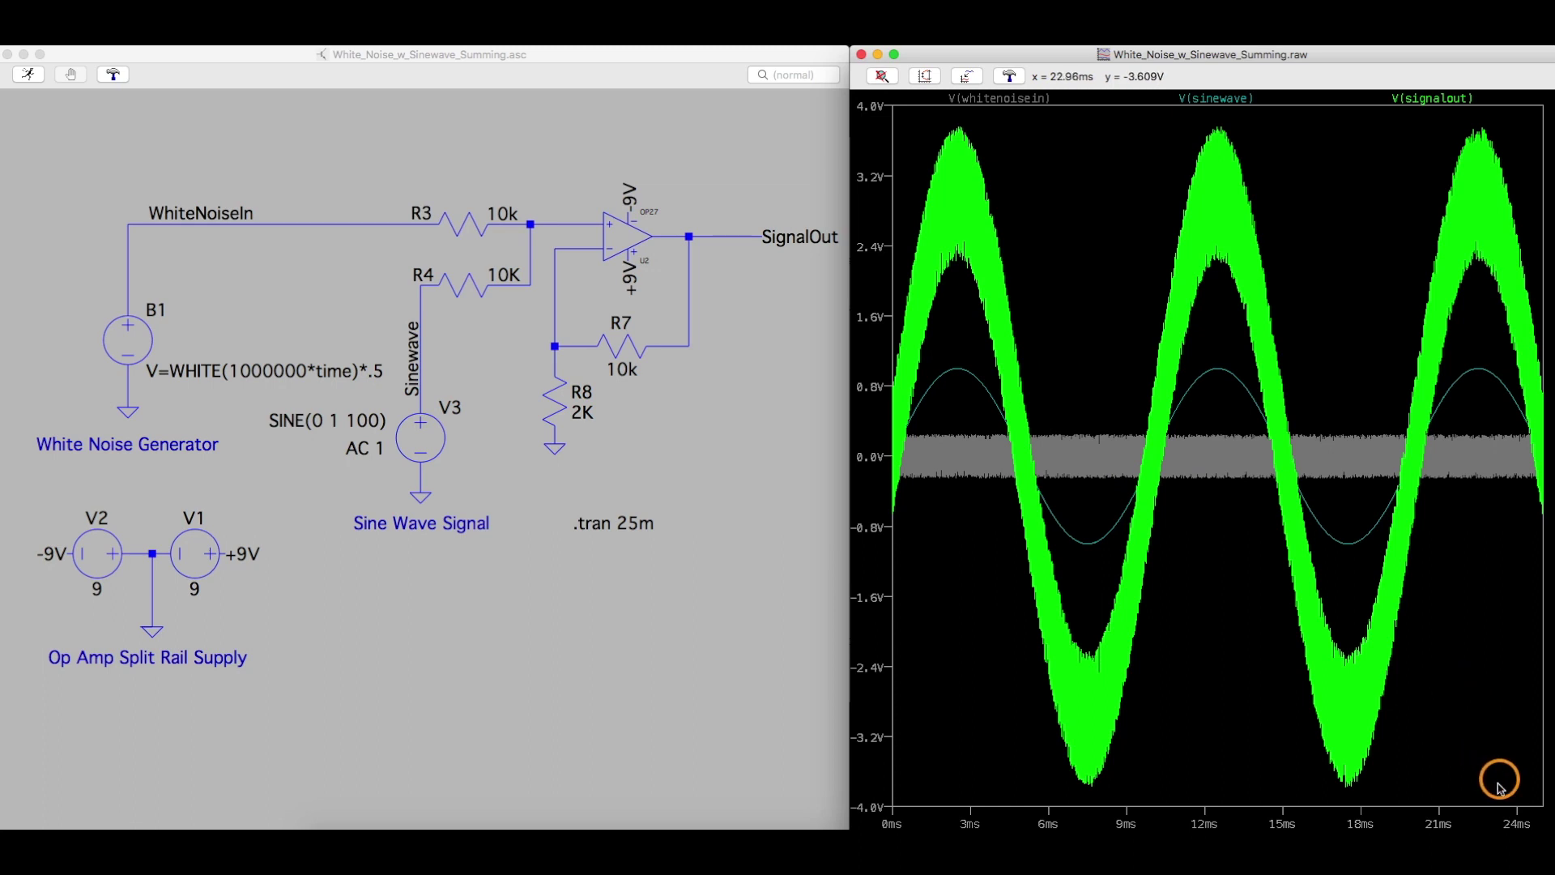